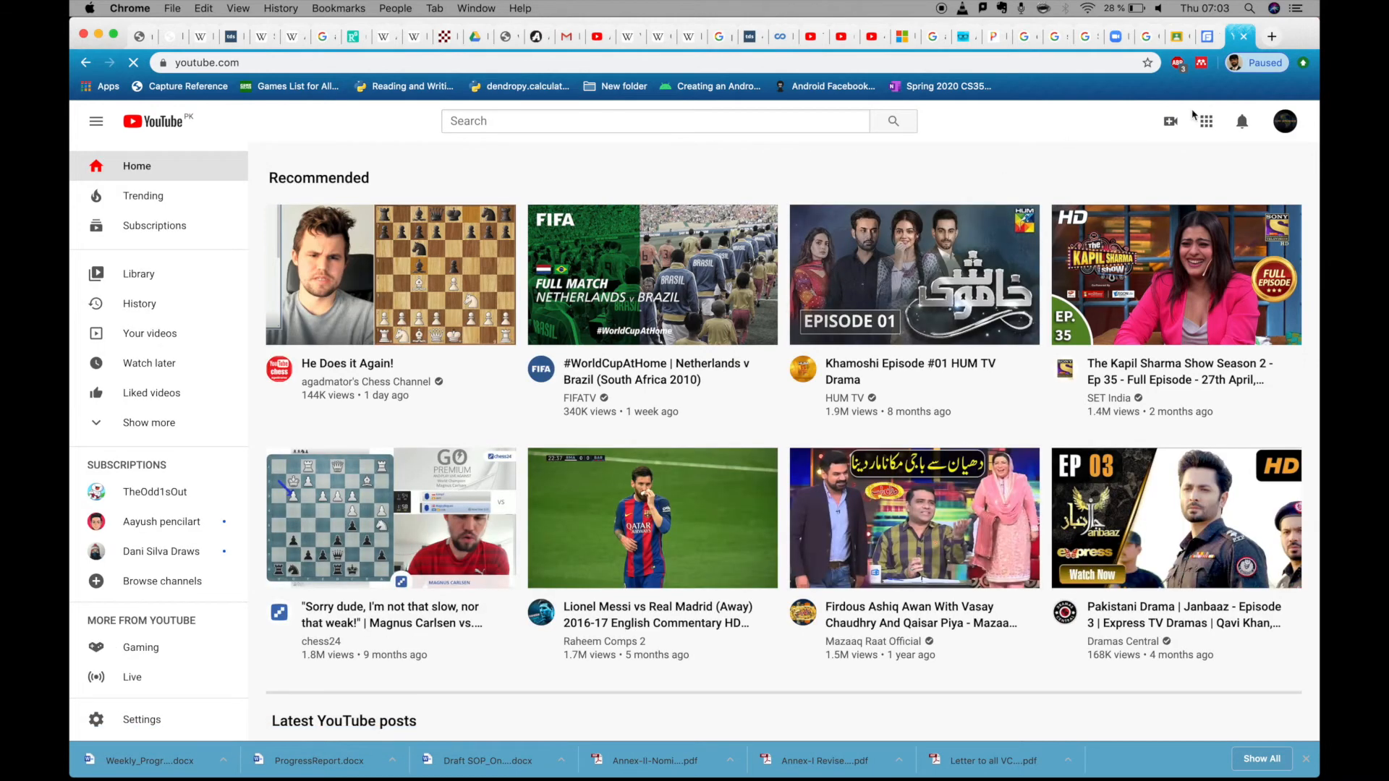
# - Open the Google Account management page from YouTube and return to the YouTube home page
pyautogui.click(1282, 125)
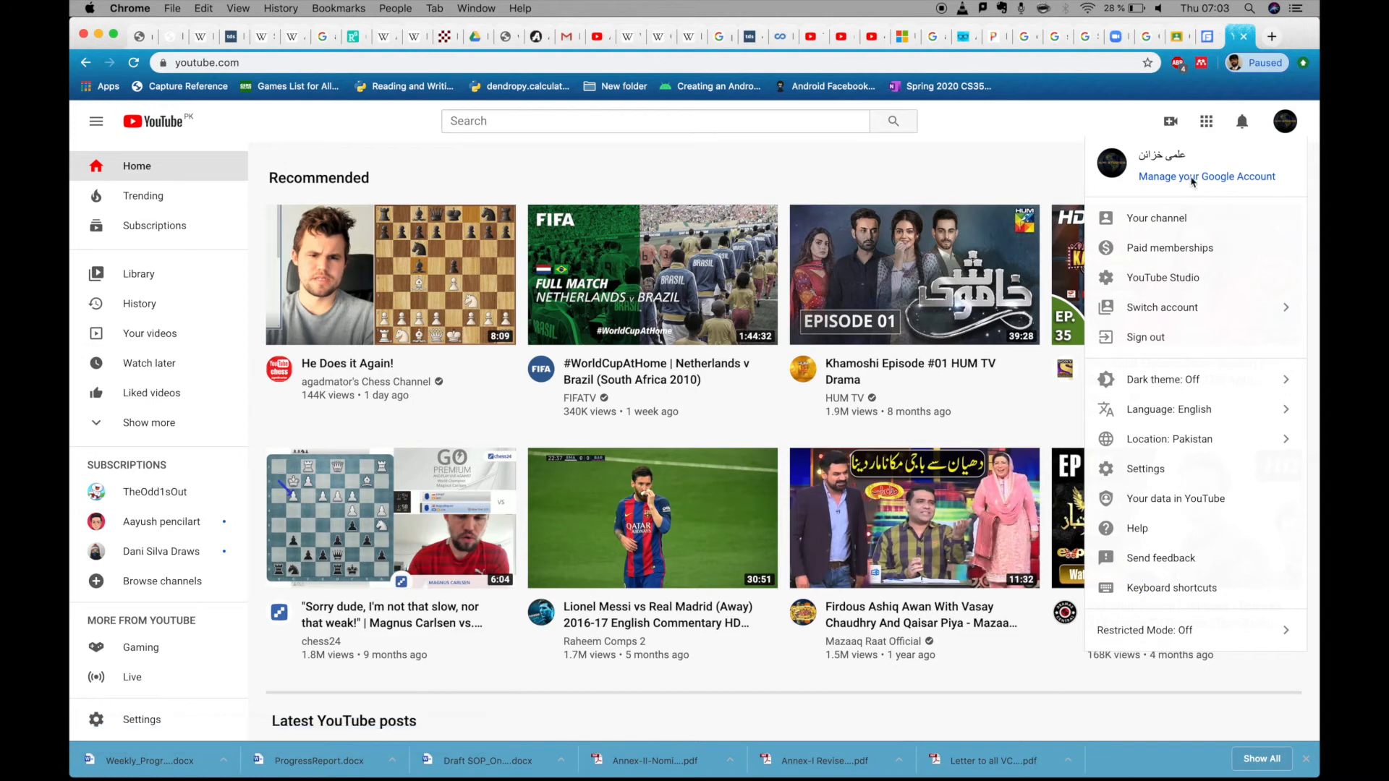
pyautogui.click(1192, 178)
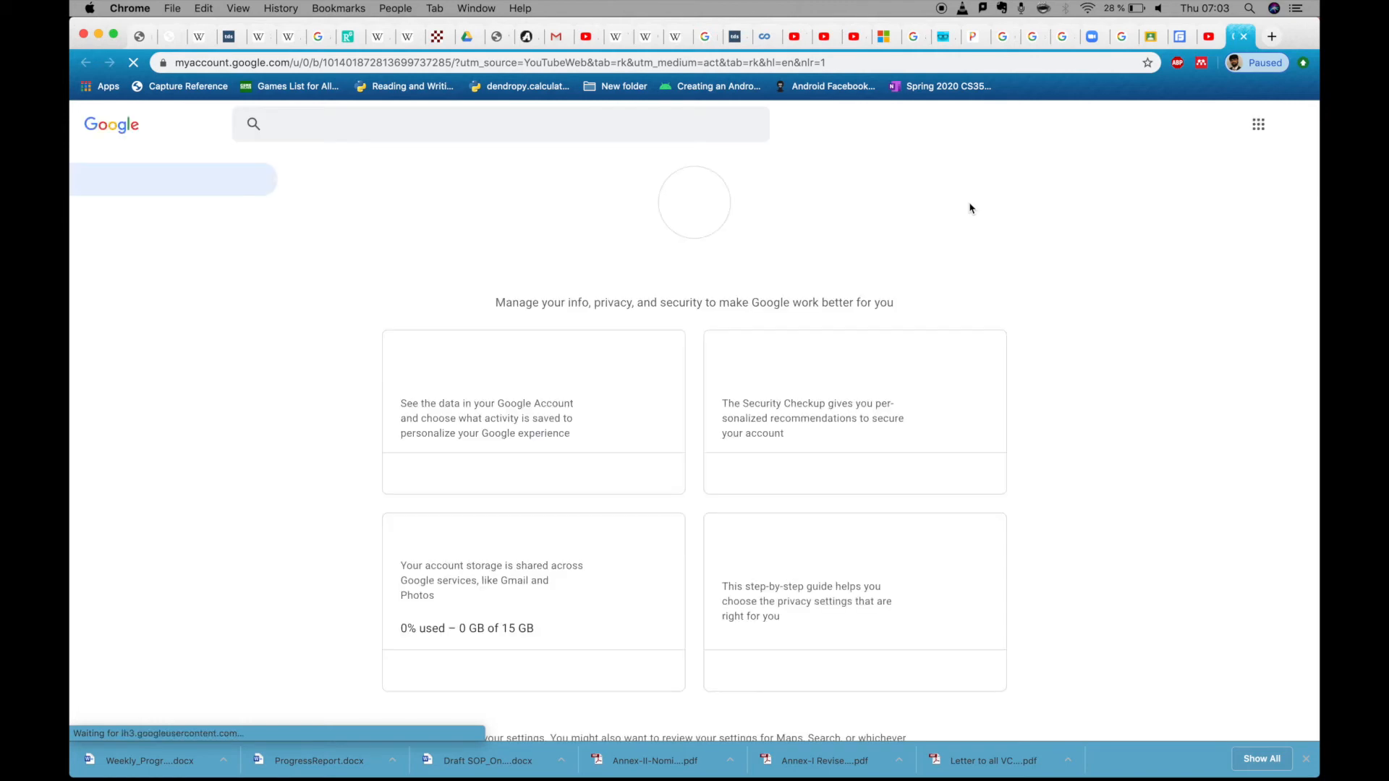
pyautogui.click(1244, 36)
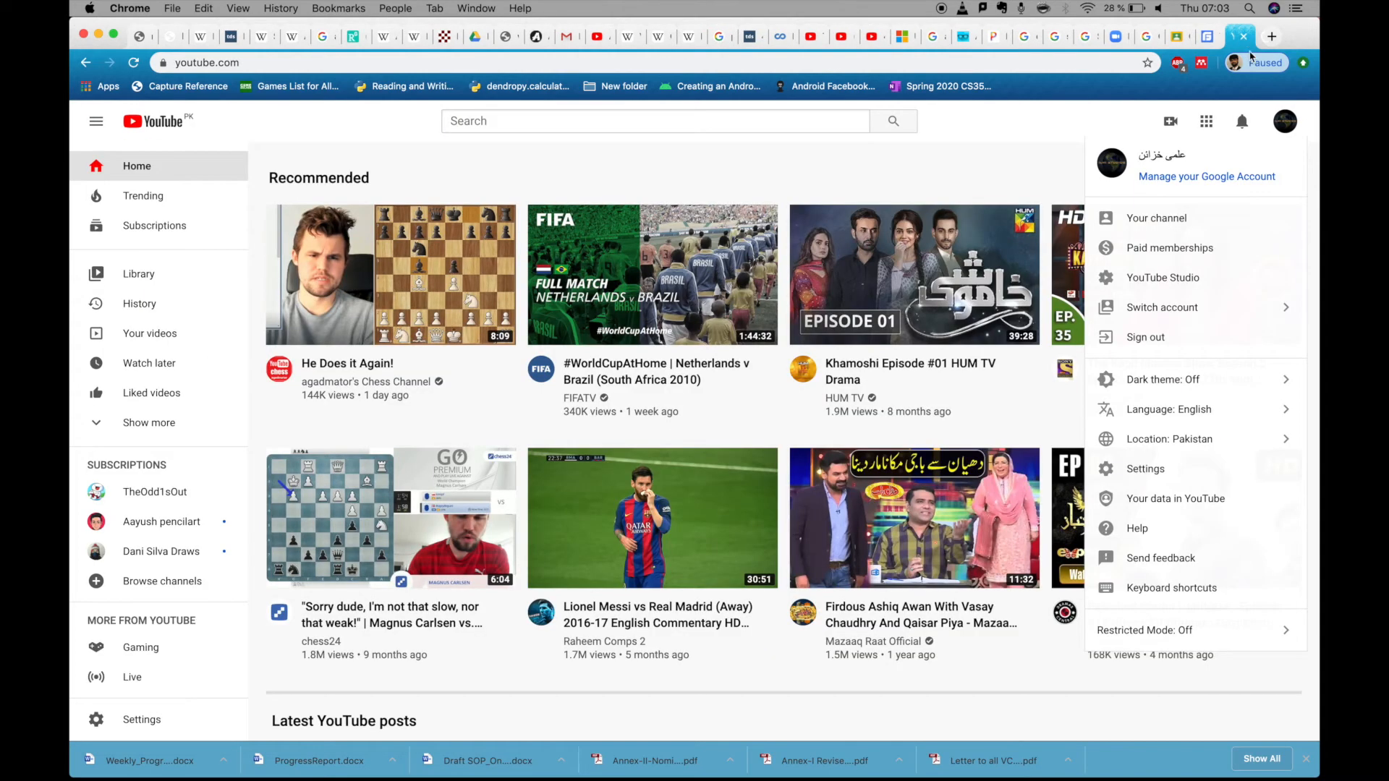
pyautogui.click(1285, 125)
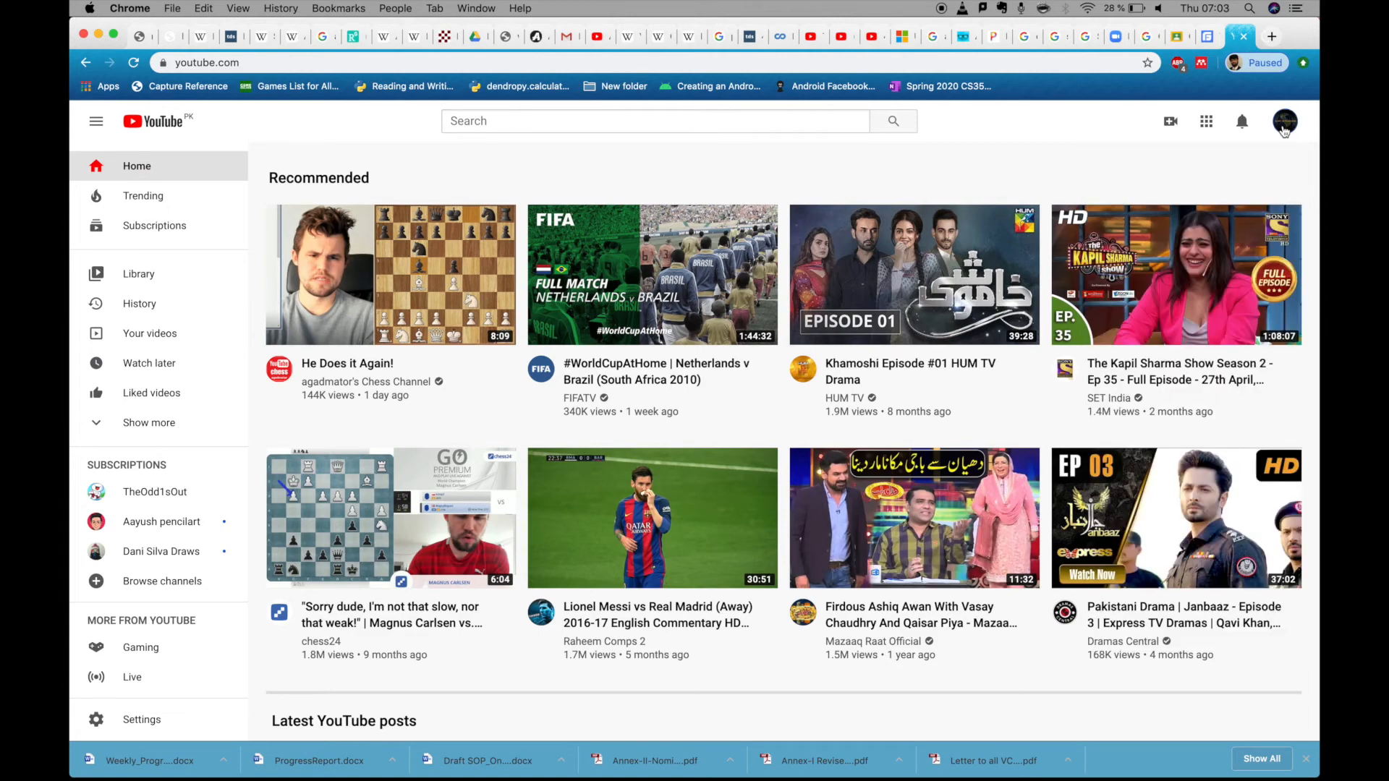
# - Open the personal channel in YouTube Studio and bring up the Upload videos dialog
pyautogui.click(1285, 130)
pyautogui.click(1167, 236)
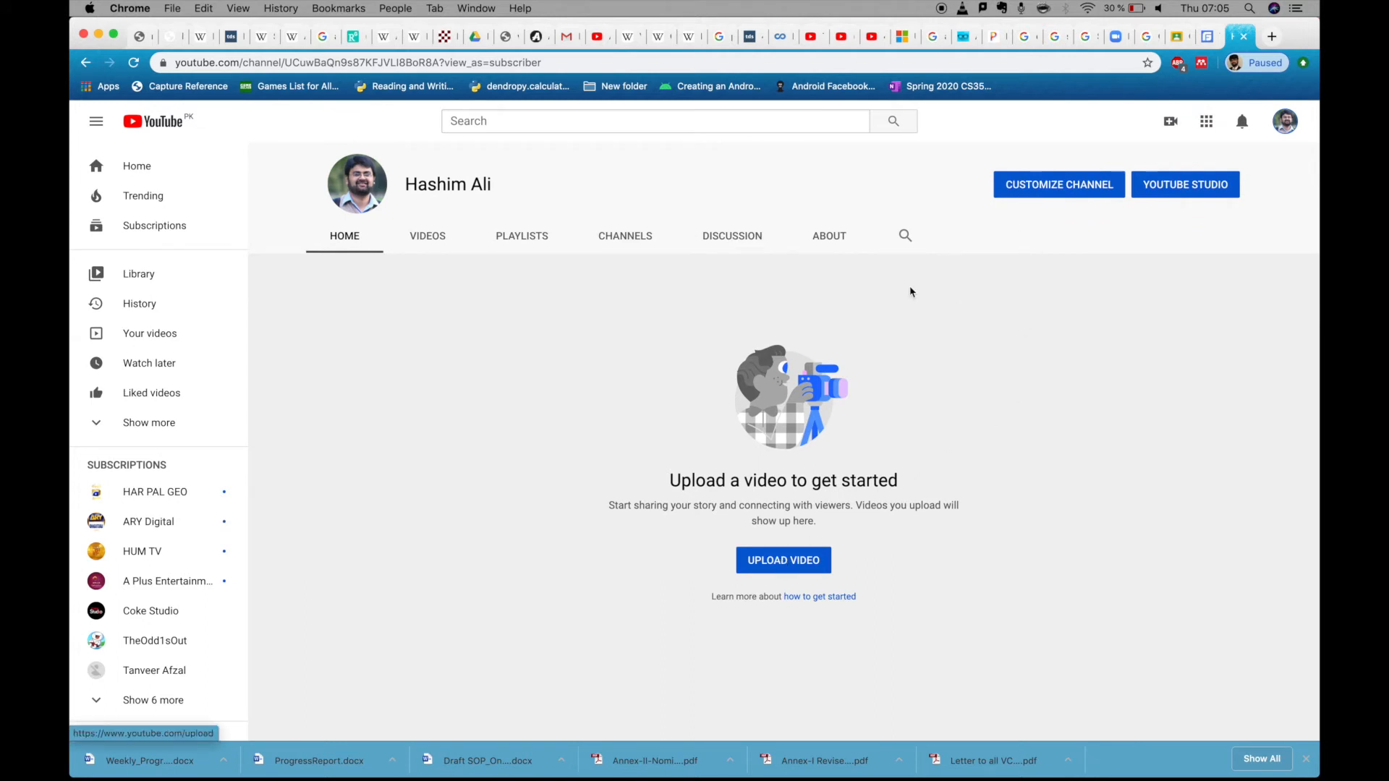
pyautogui.click(1187, 193)
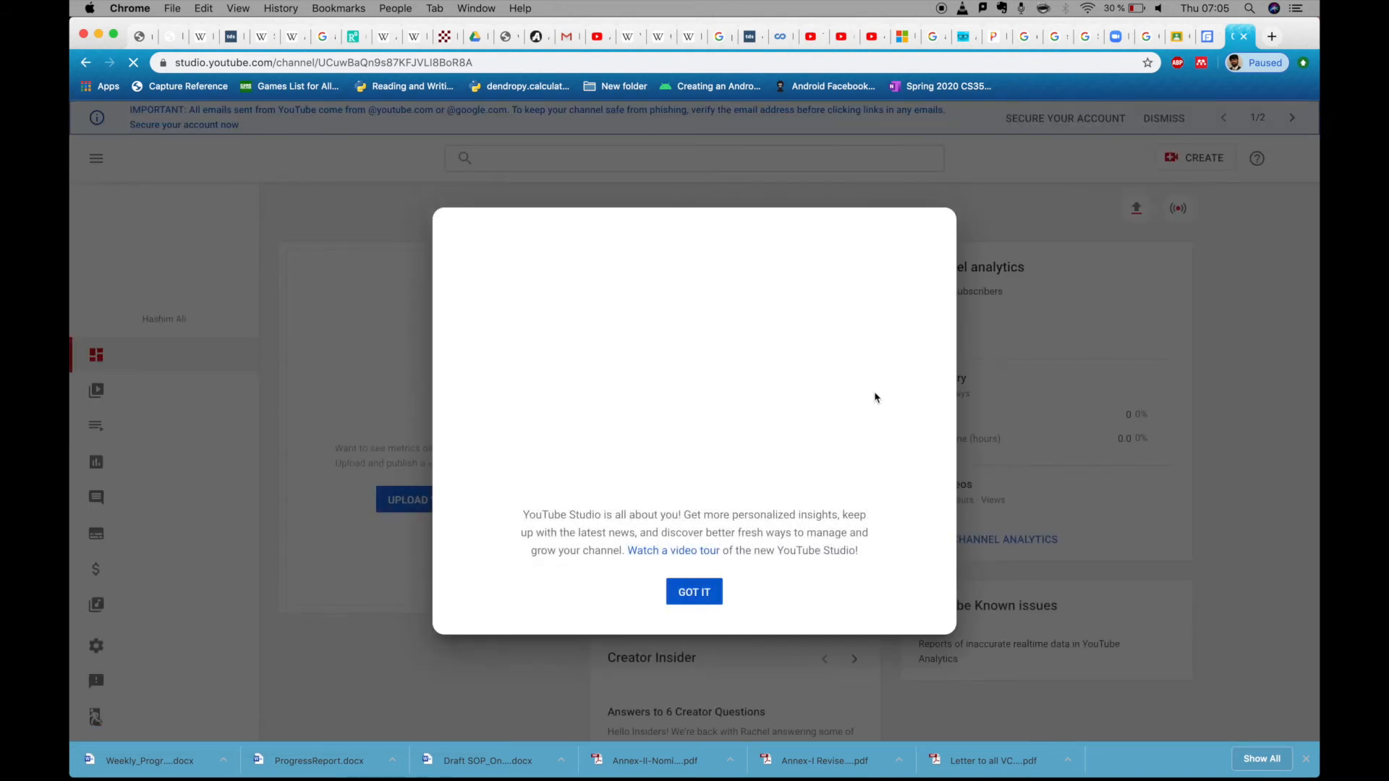
pyautogui.click(692, 596)
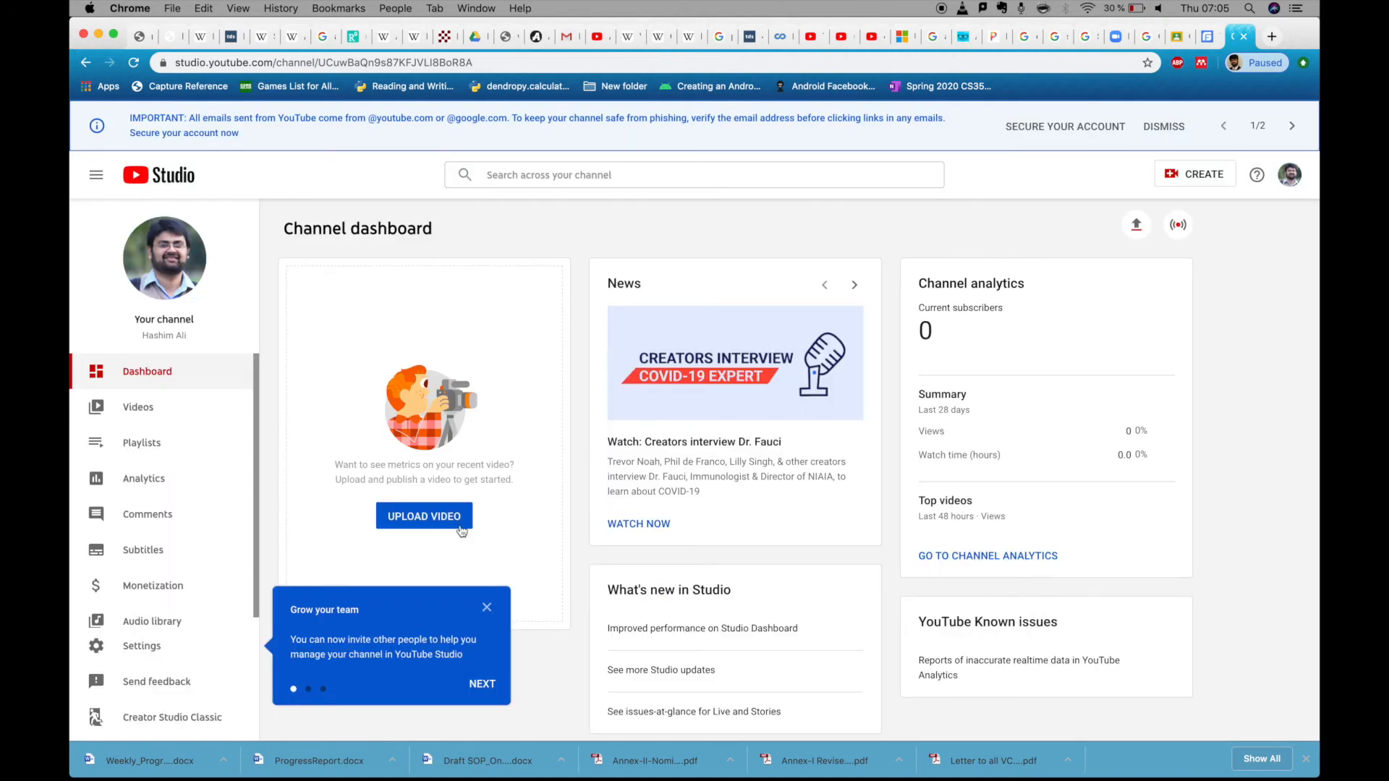
pyautogui.click(454, 519)
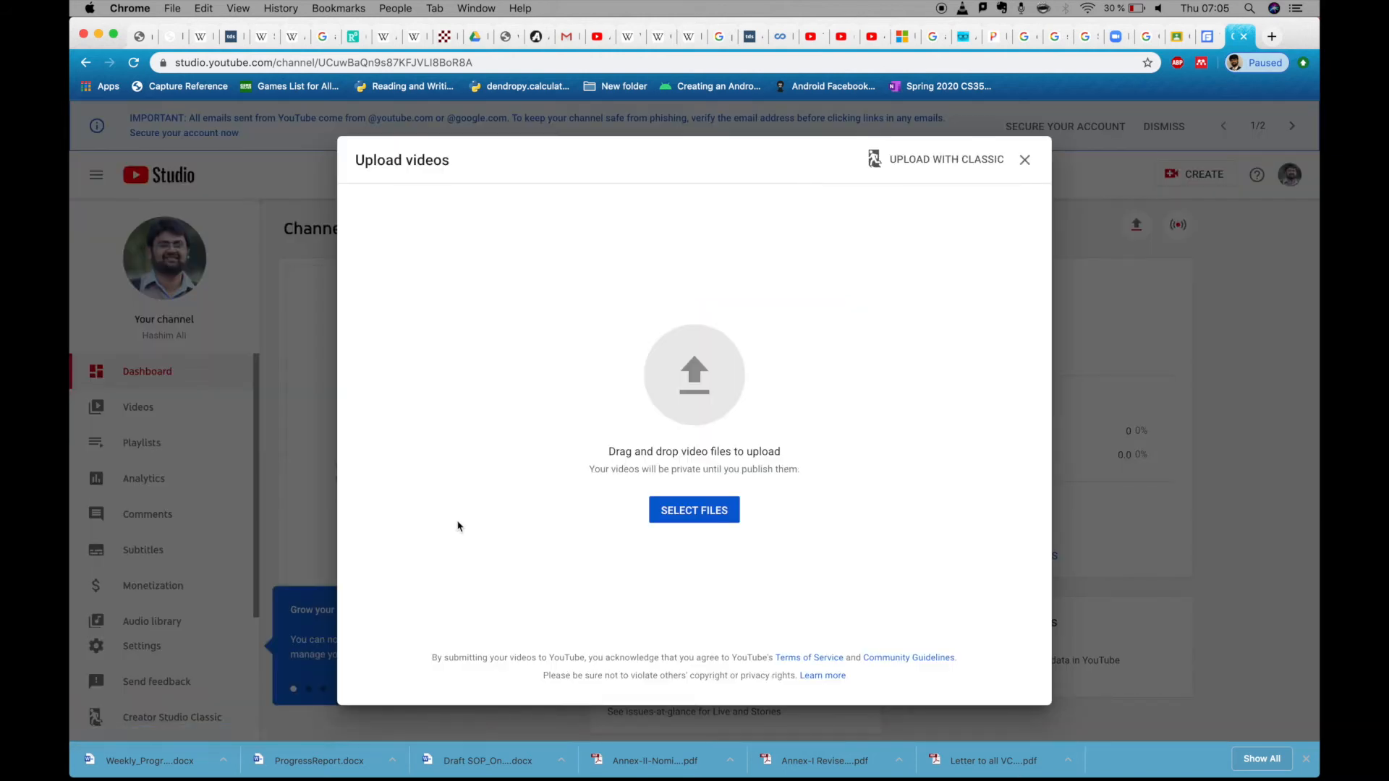
# - Switch to the classic uploader, giving "Nothing" under Other as the reason, and return to the new upload dialog
pyautogui.click(911, 162)
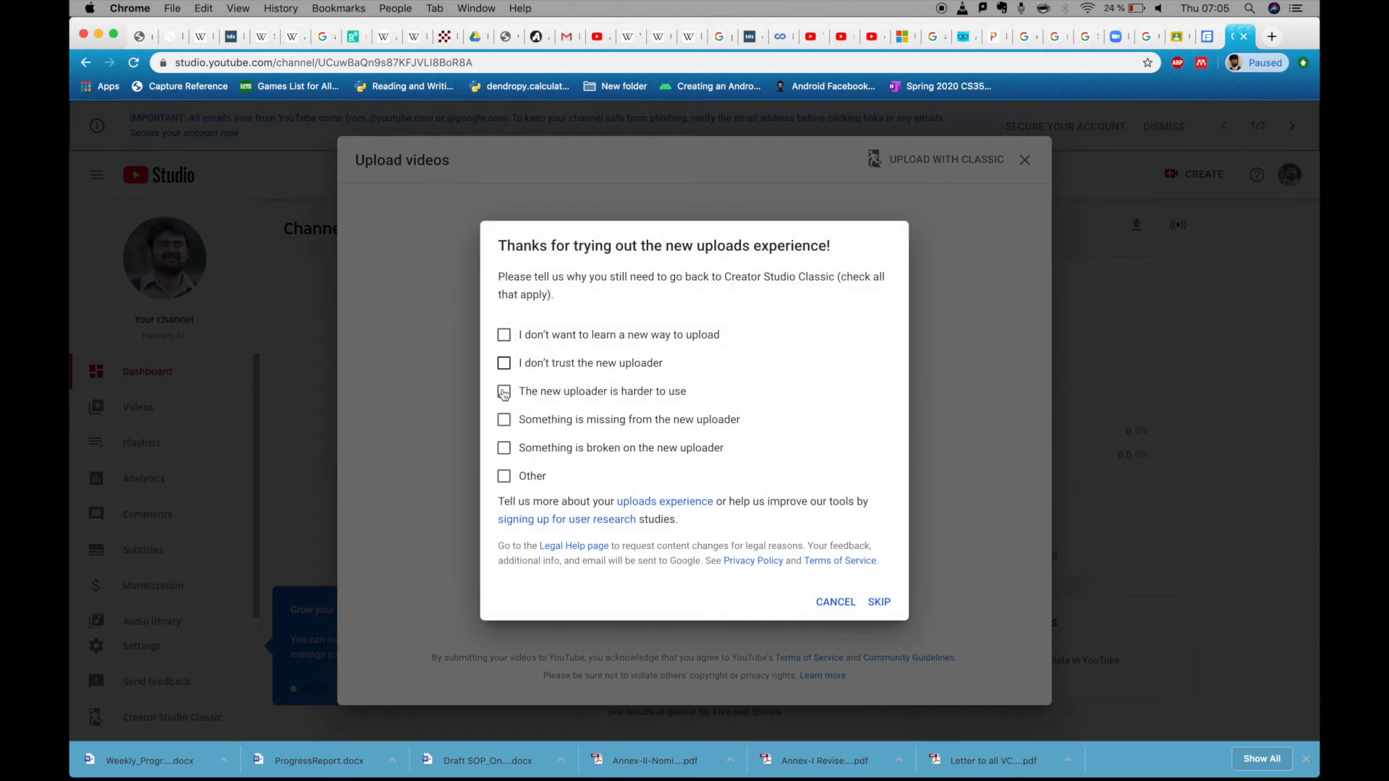
pyautogui.click(503, 476)
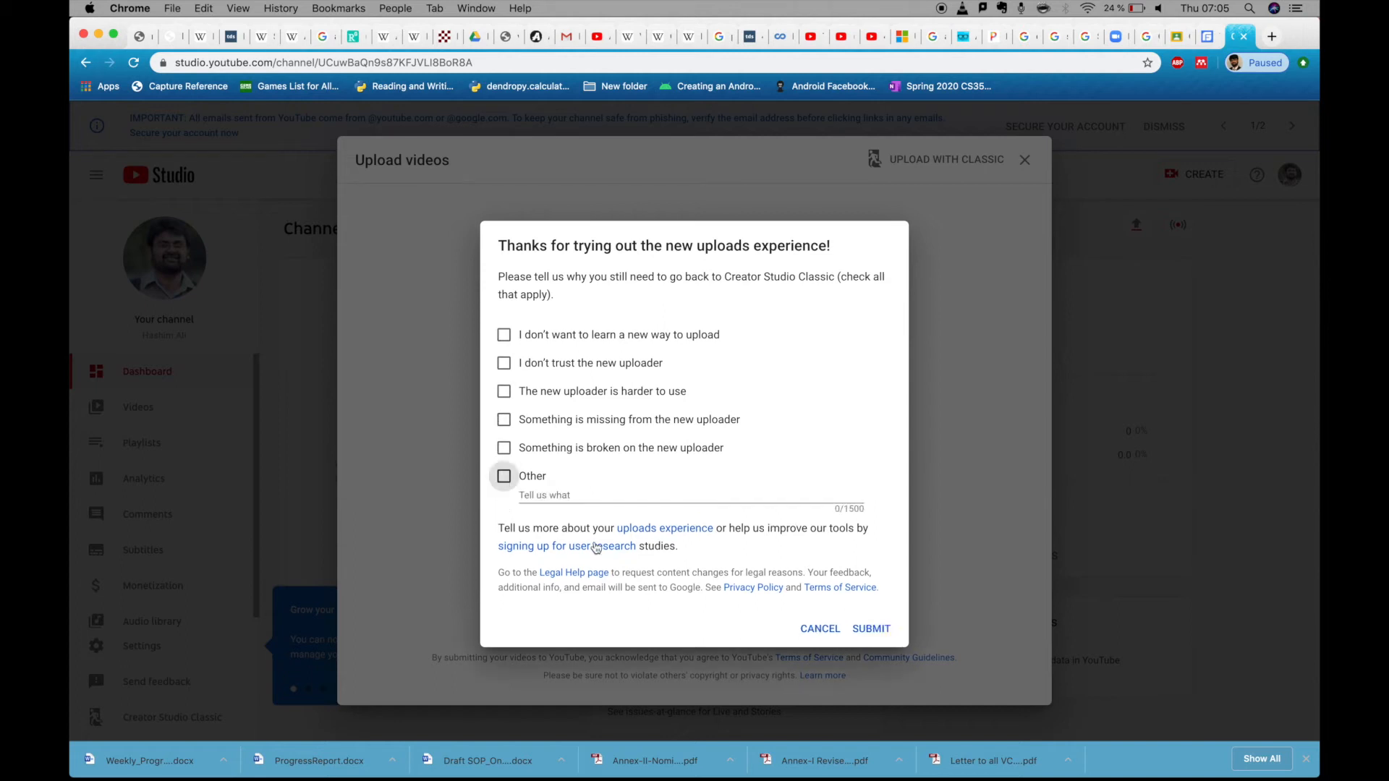
pyautogui.click(578, 498)
pyautogui.write('Nothi')
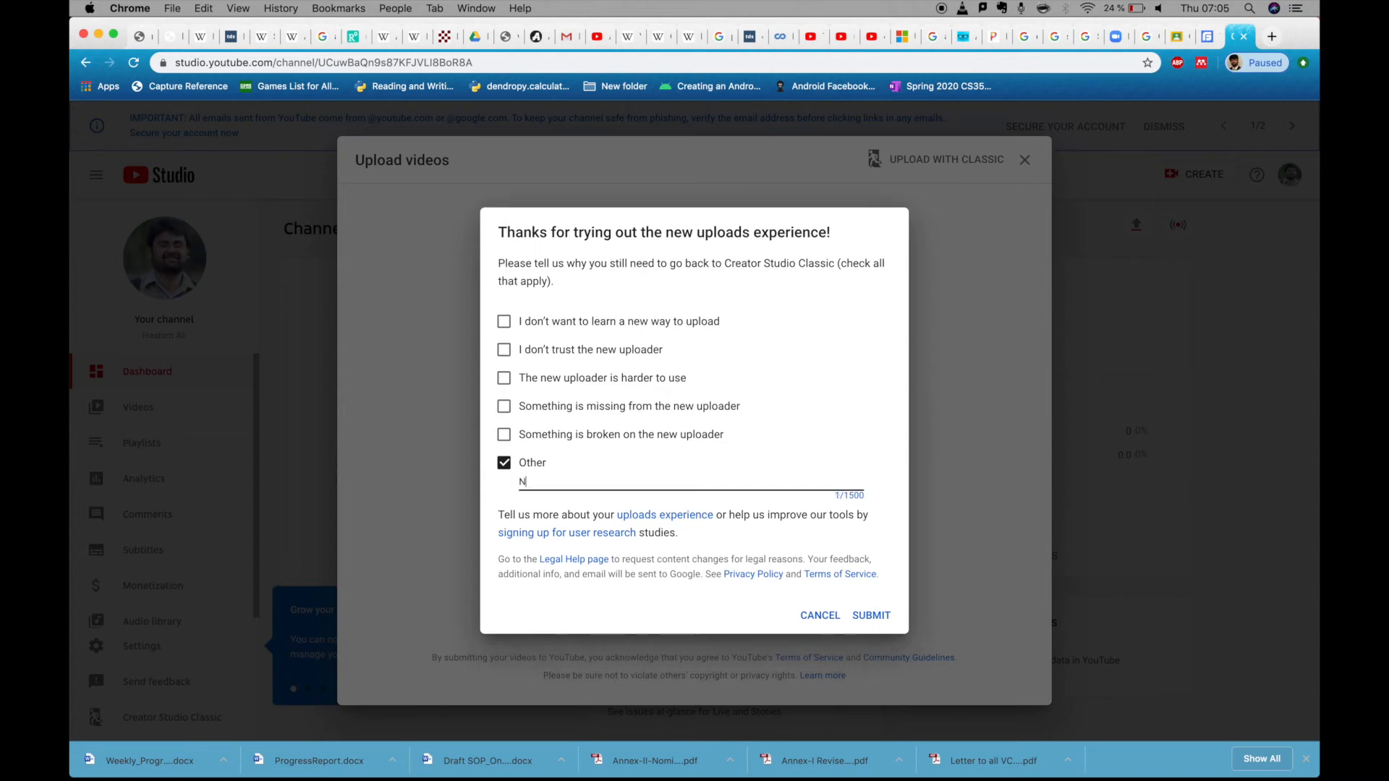
pyautogui.write('ng')
pyautogui.click(881, 618)
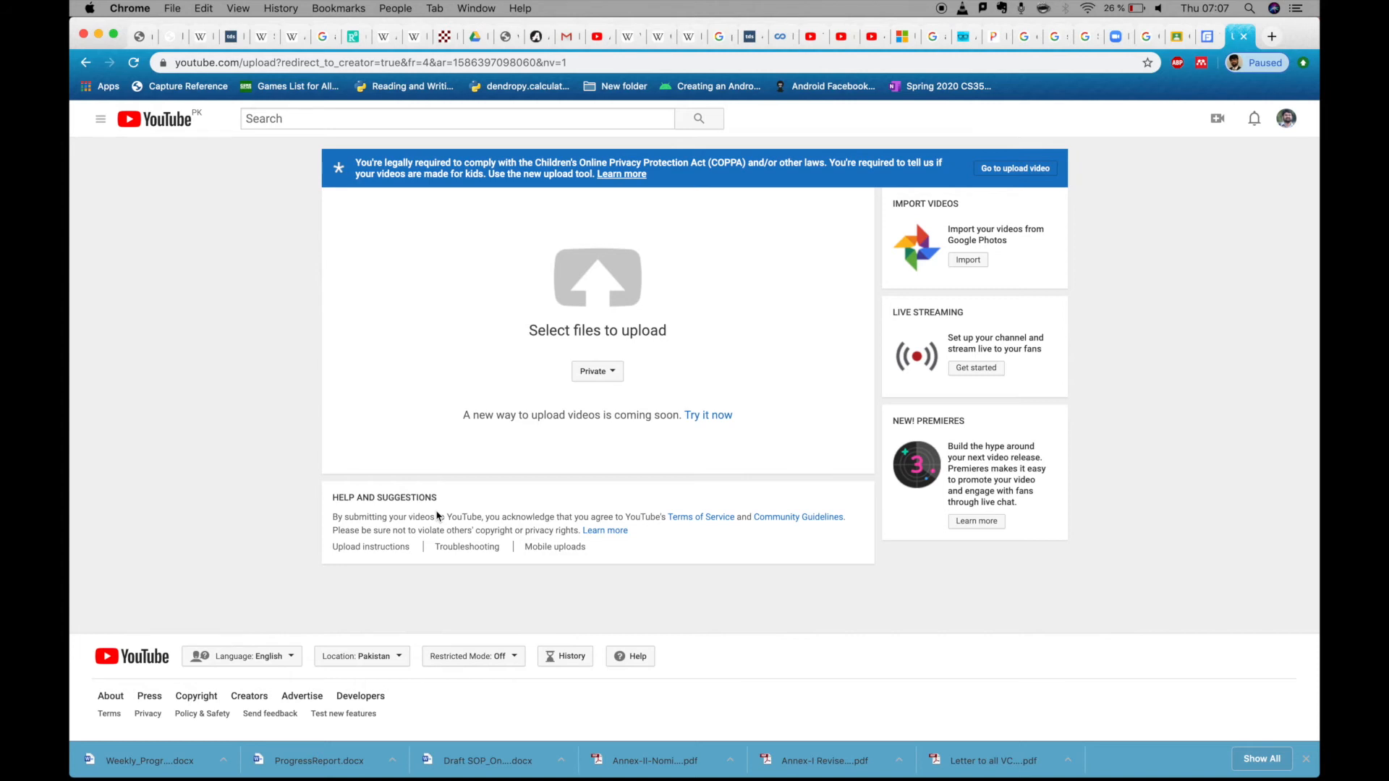
pyautogui.click(999, 169)
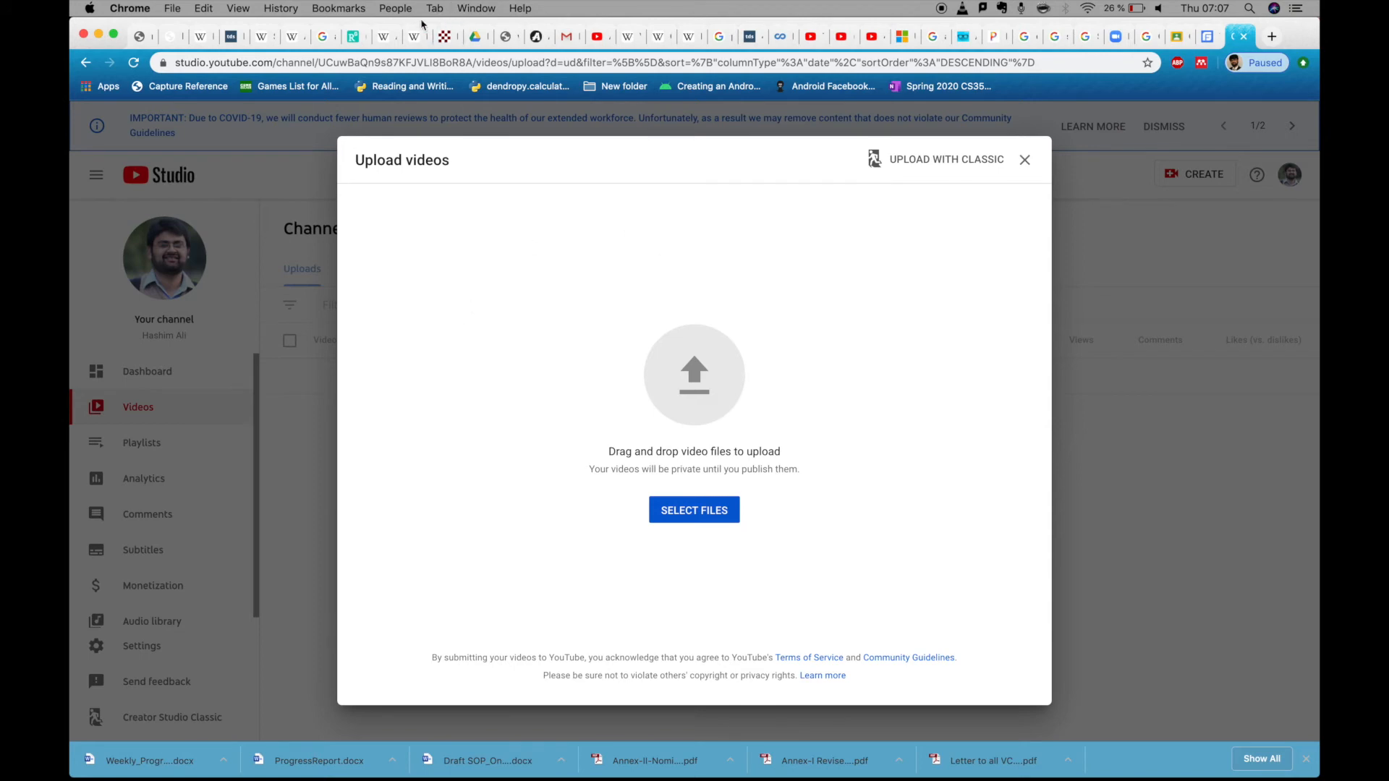
# - Switch to PowerPoint and save the presentation on the Desktop as DemoPresentation.pptx
pyautogui.click(99, 36)
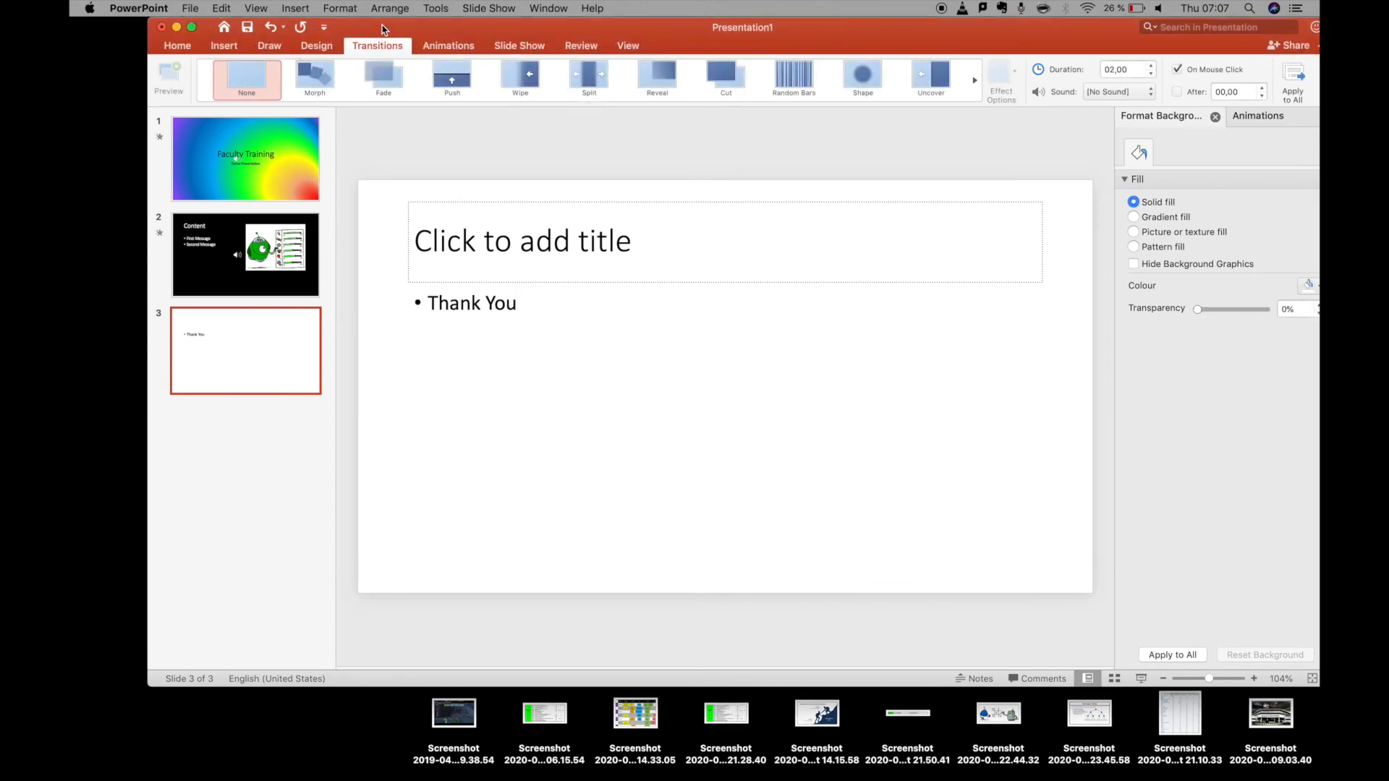
pyautogui.press('super+s')
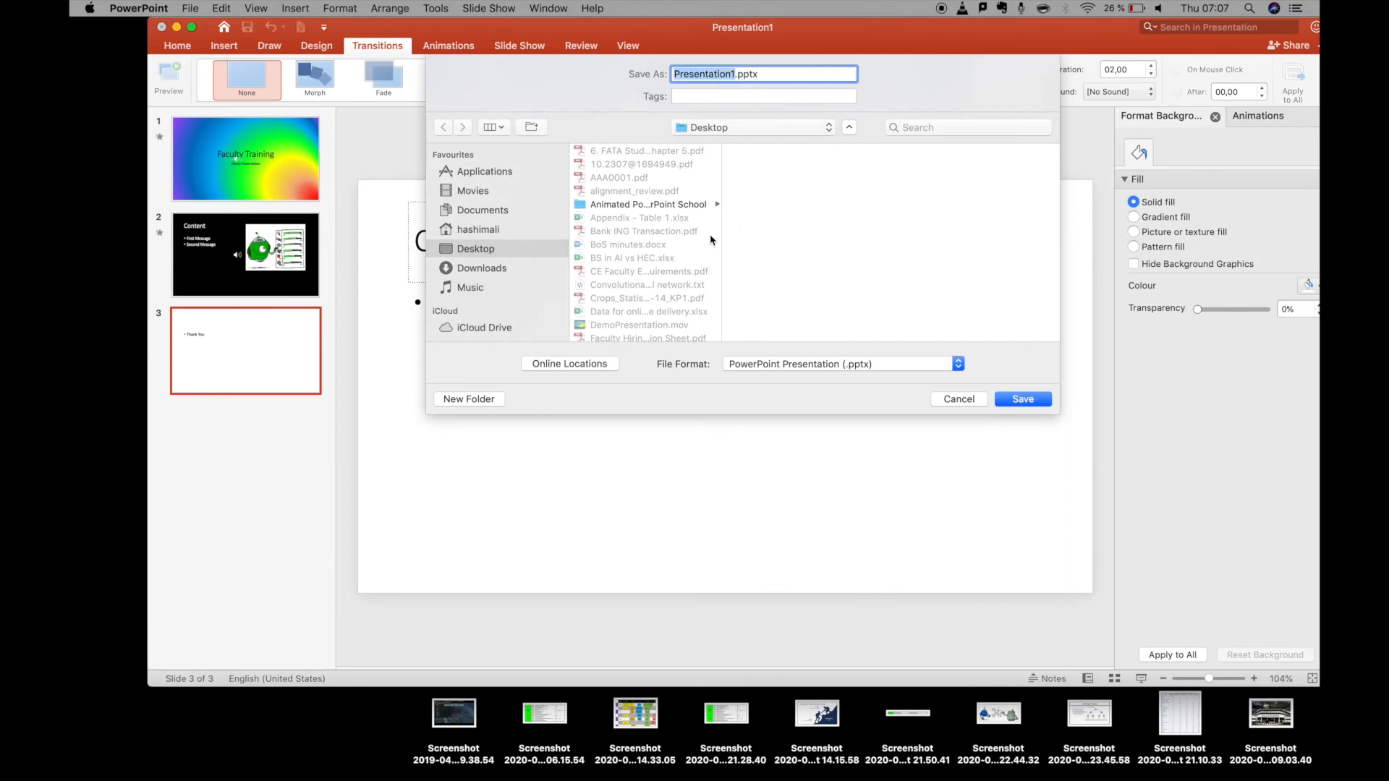
pyautogui.click(666, 327)
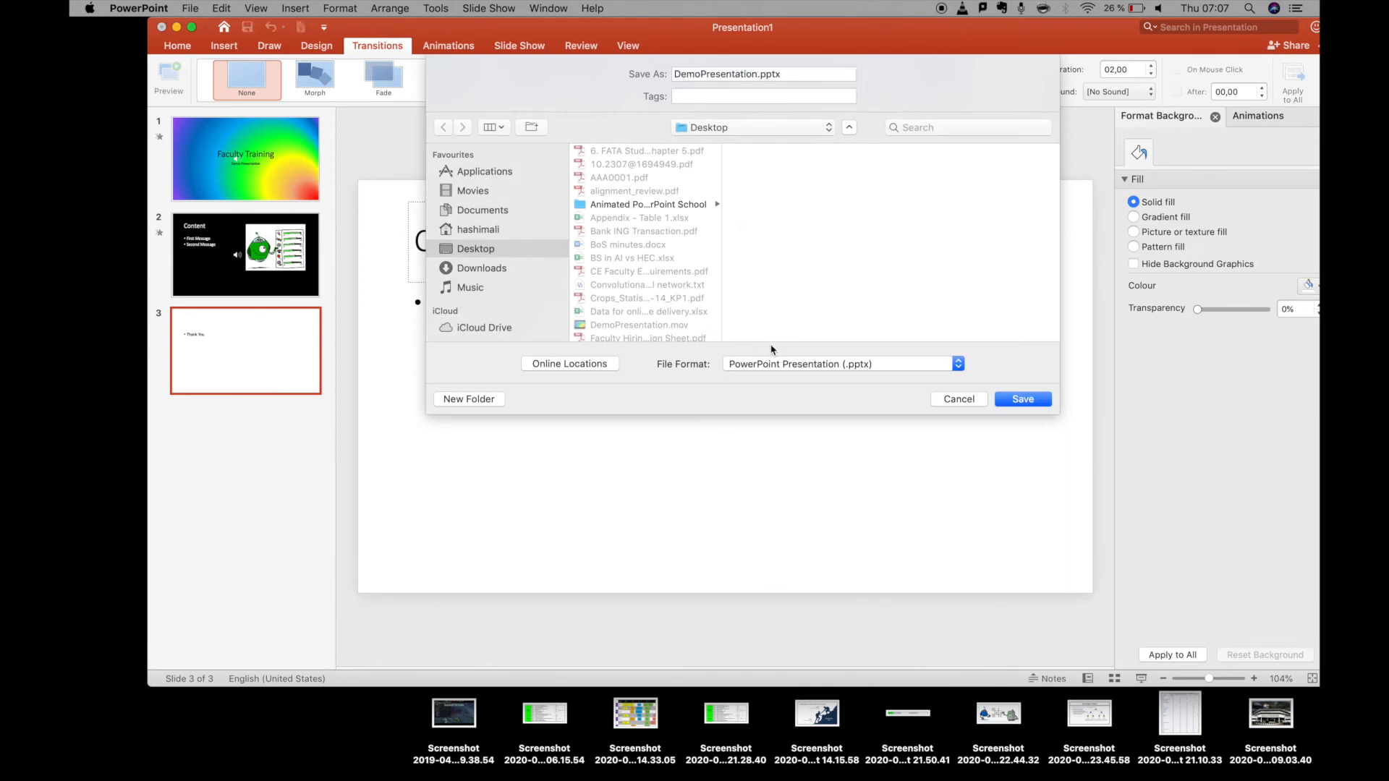
pyautogui.click(1013, 402)
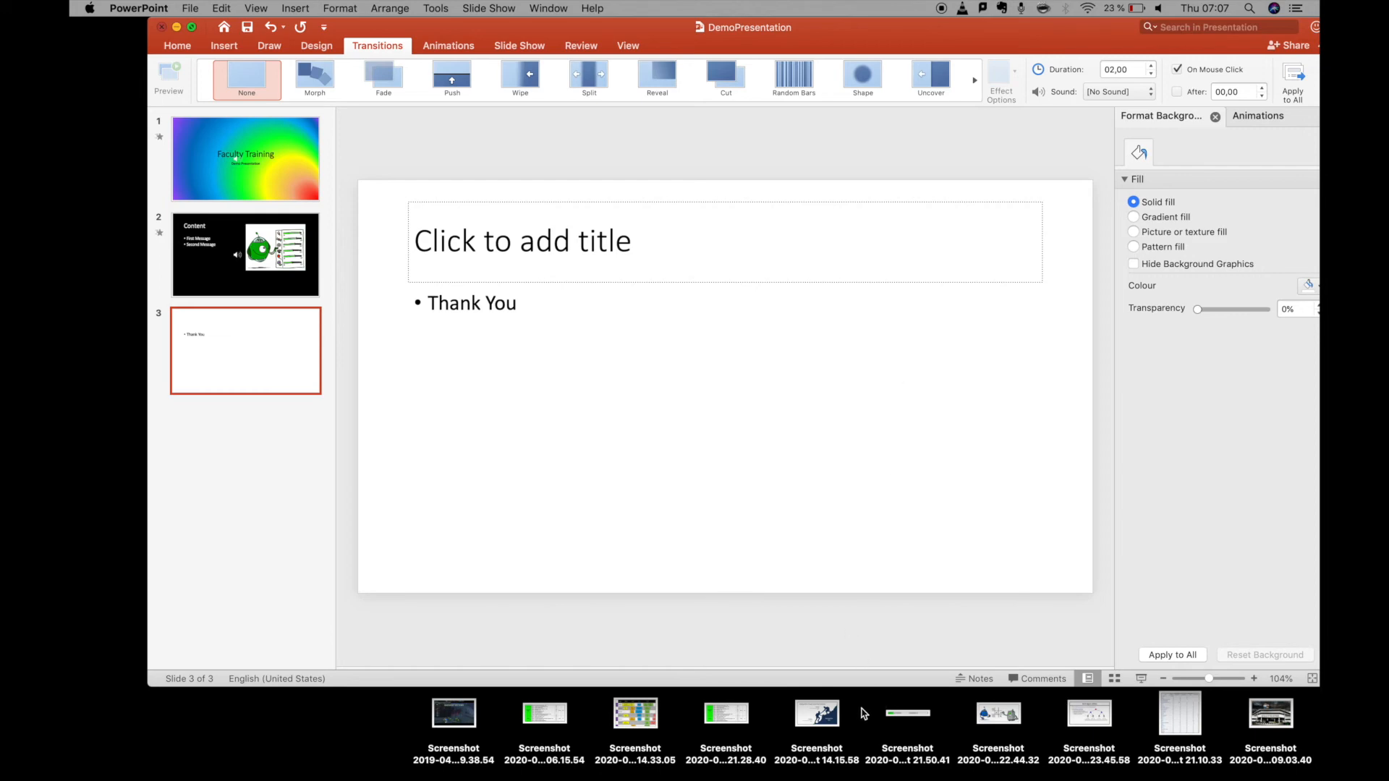
# - Hide PowerPoint and play DemoPresentation.mov from the desktop in VLC
pyautogui.press('super+h')
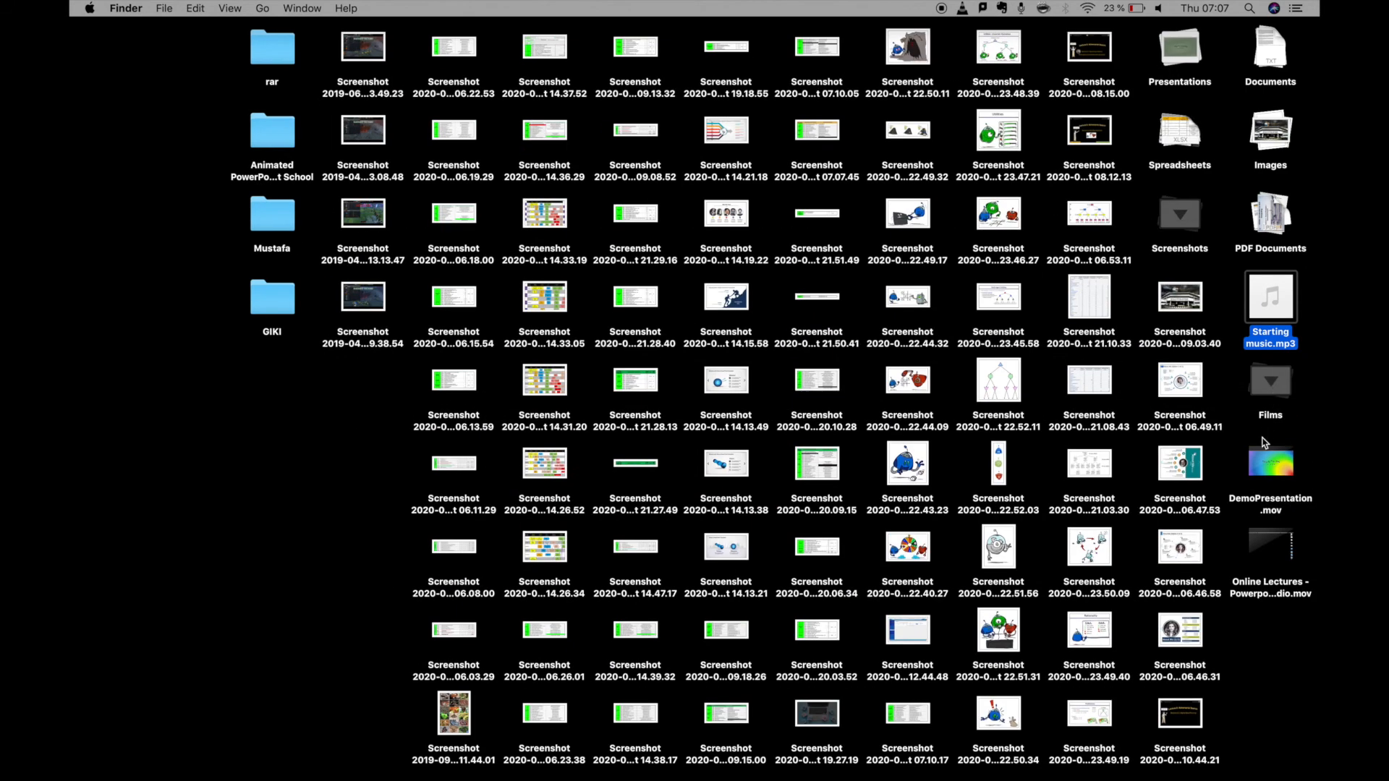
pyautogui.click(1274, 507)
pyautogui.doubleClick(1275, 507)
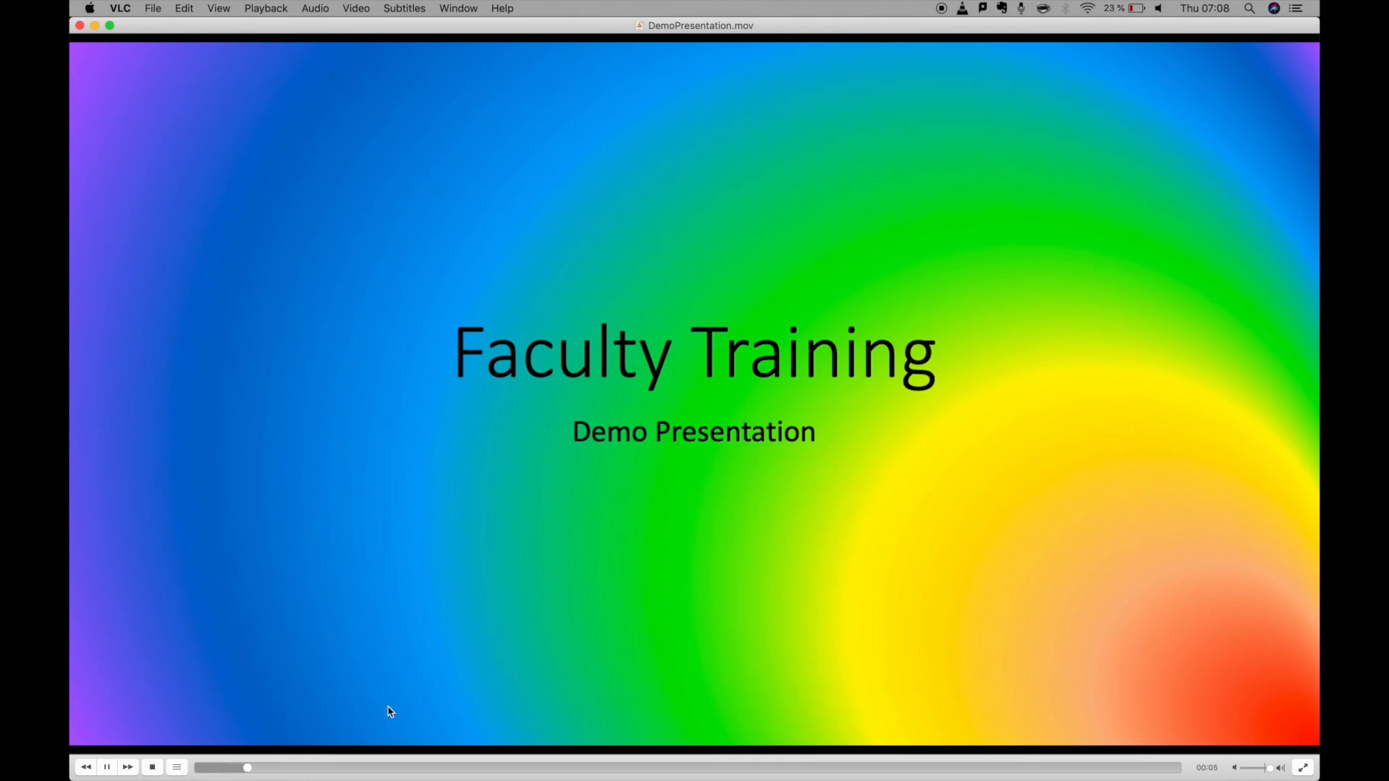
# - Skim through the exported video up to its closing Thank You slide, then close the player
pyautogui.click(407, 769)
pyautogui.click(534, 768)
pyautogui.click(641, 768)
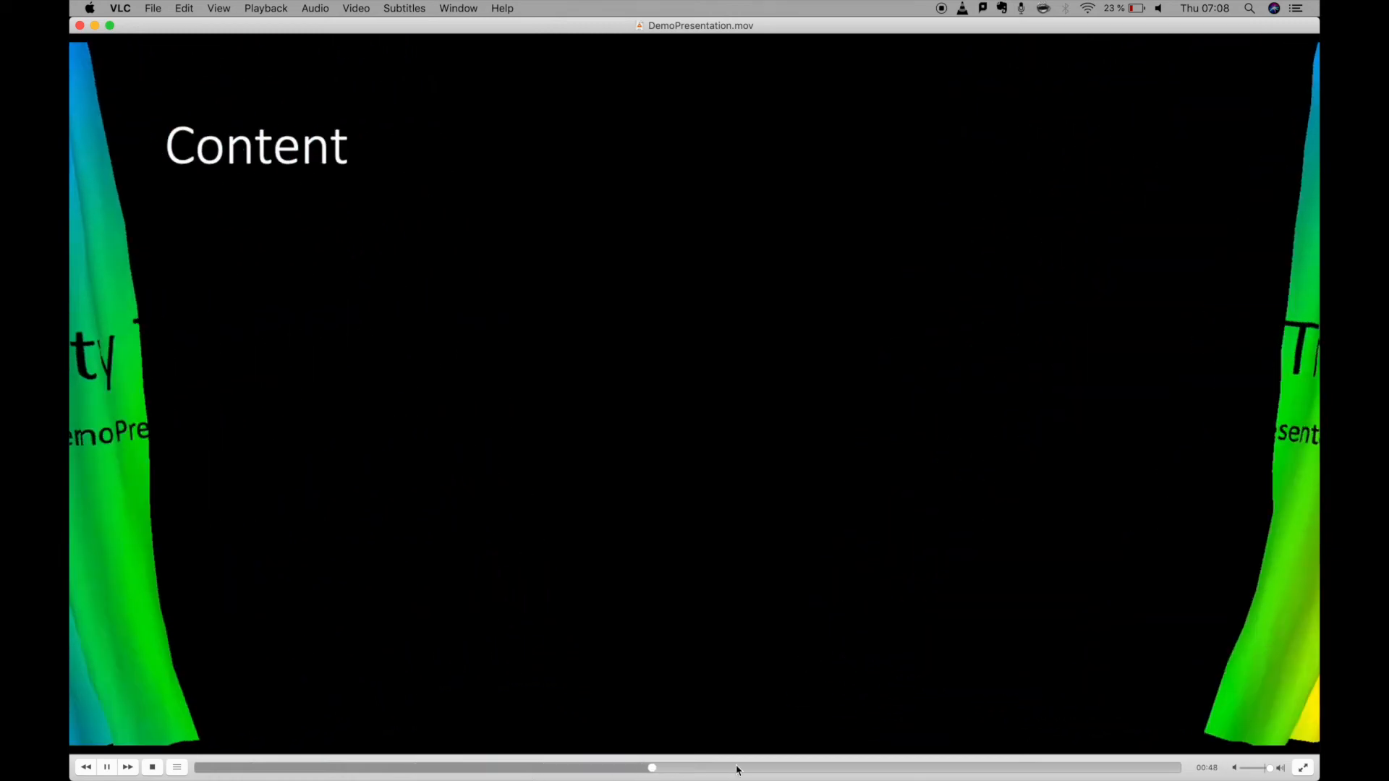
pyautogui.click(738, 768)
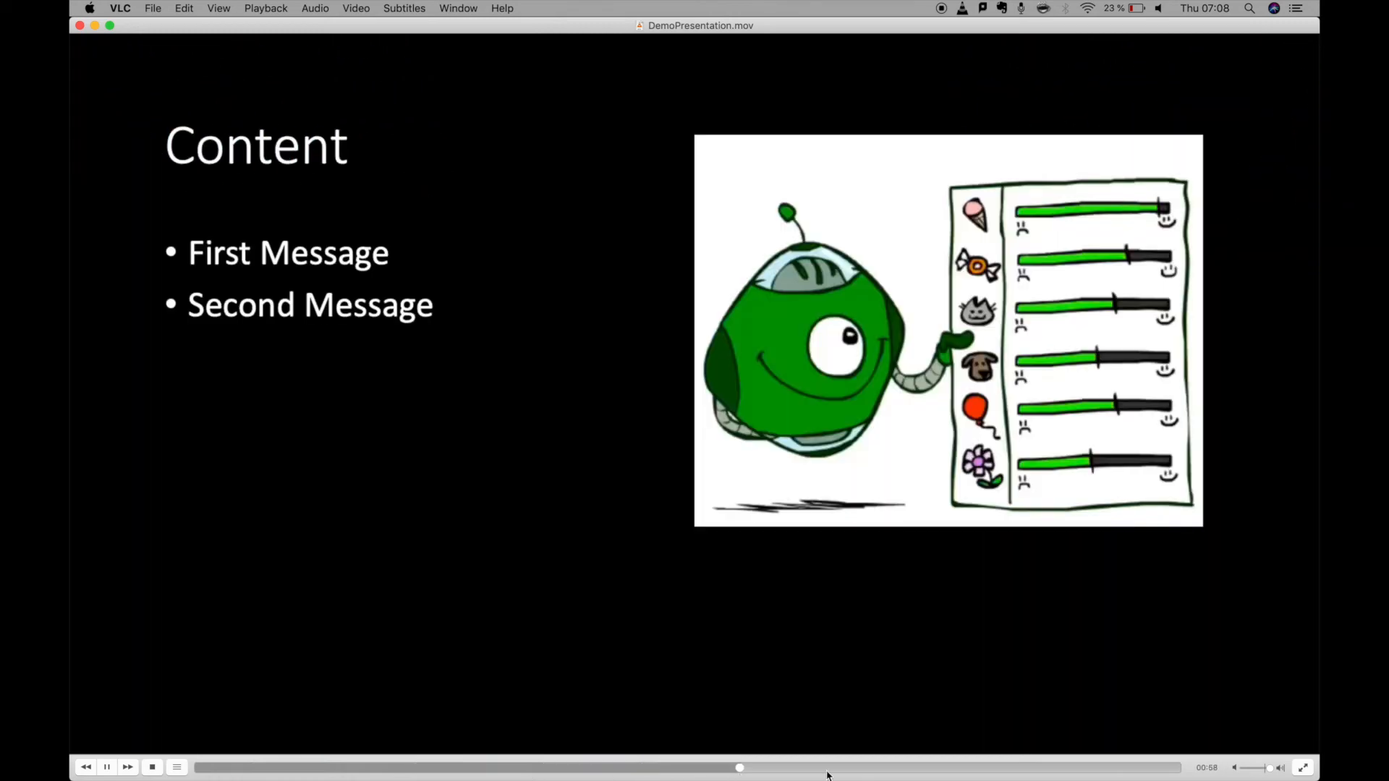
pyautogui.click(855, 768)
pyautogui.click(923, 769)
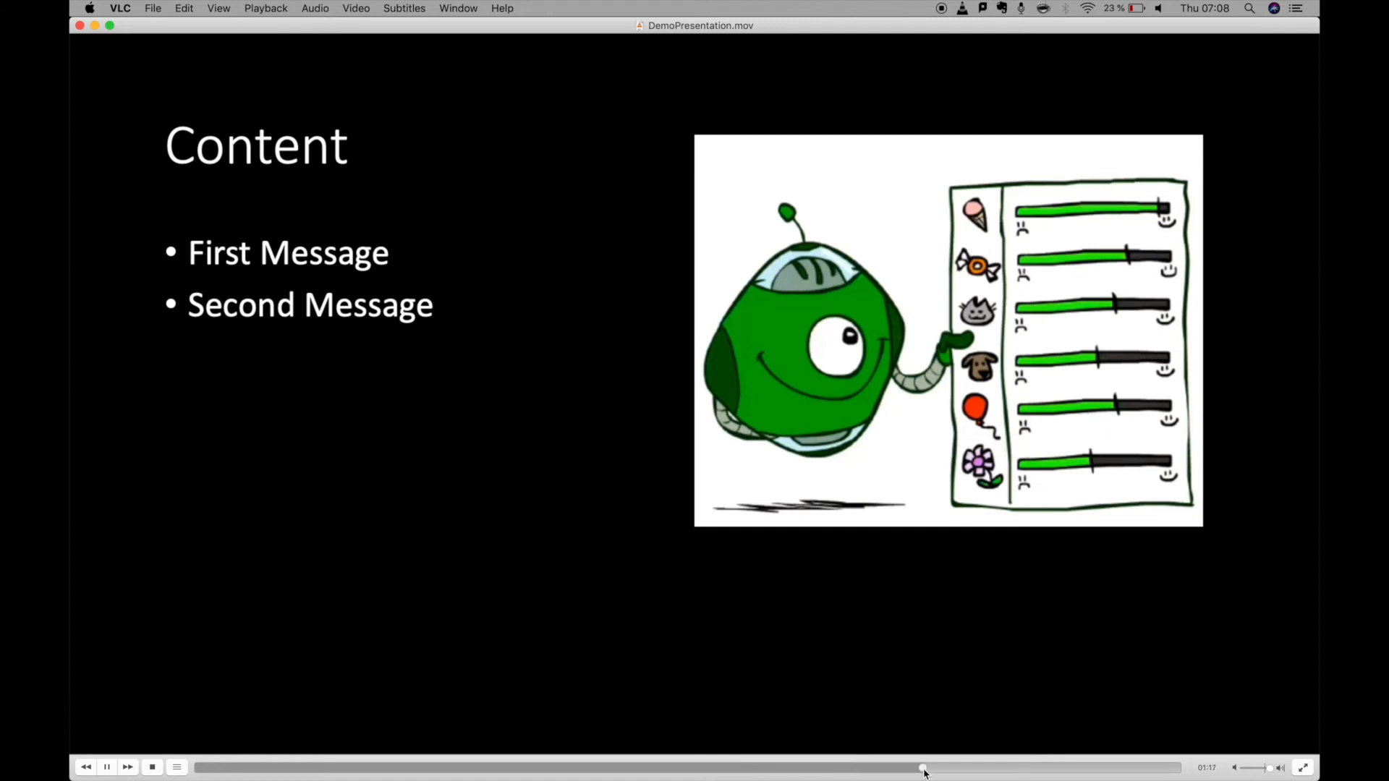
pyautogui.click(991, 768)
pyautogui.click(1058, 768)
pyautogui.click(1121, 768)
pyautogui.click(1140, 768)
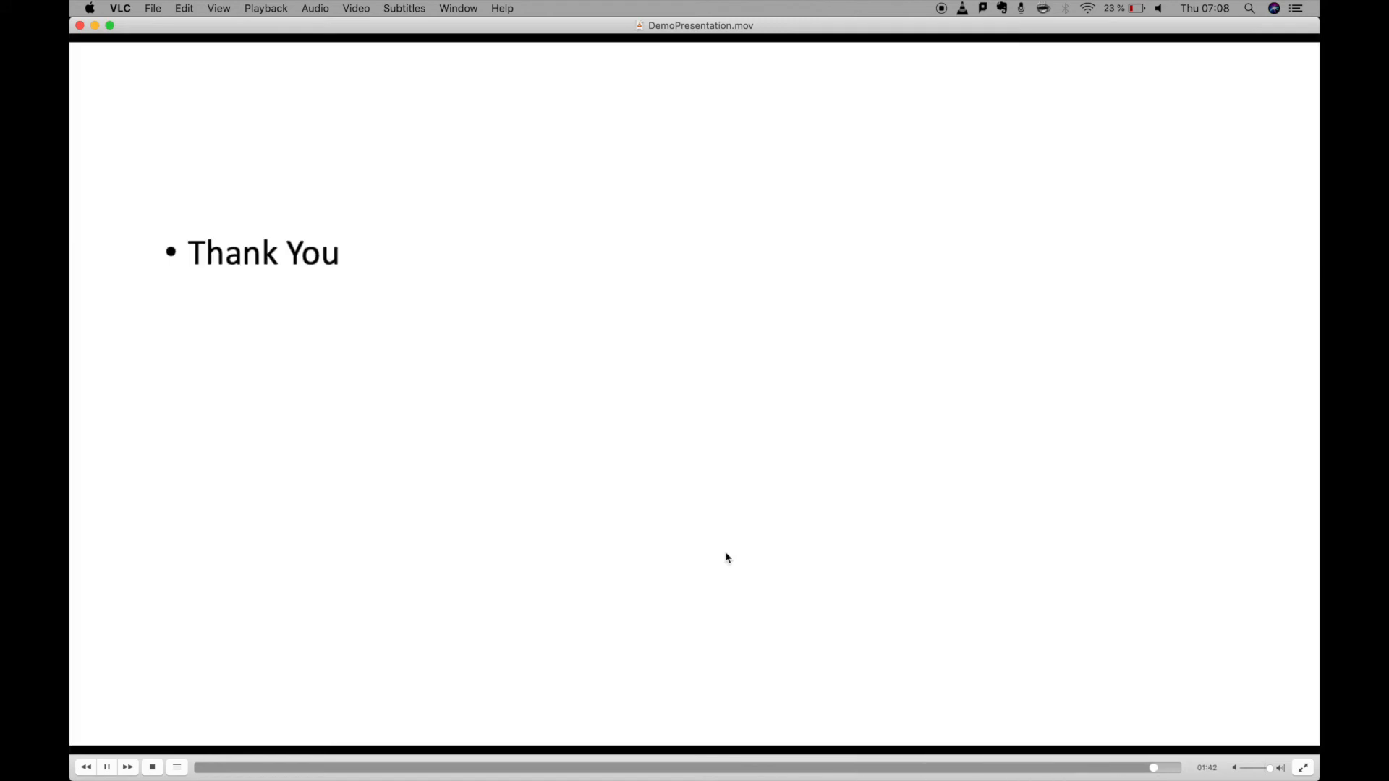
pyautogui.click(77, 27)
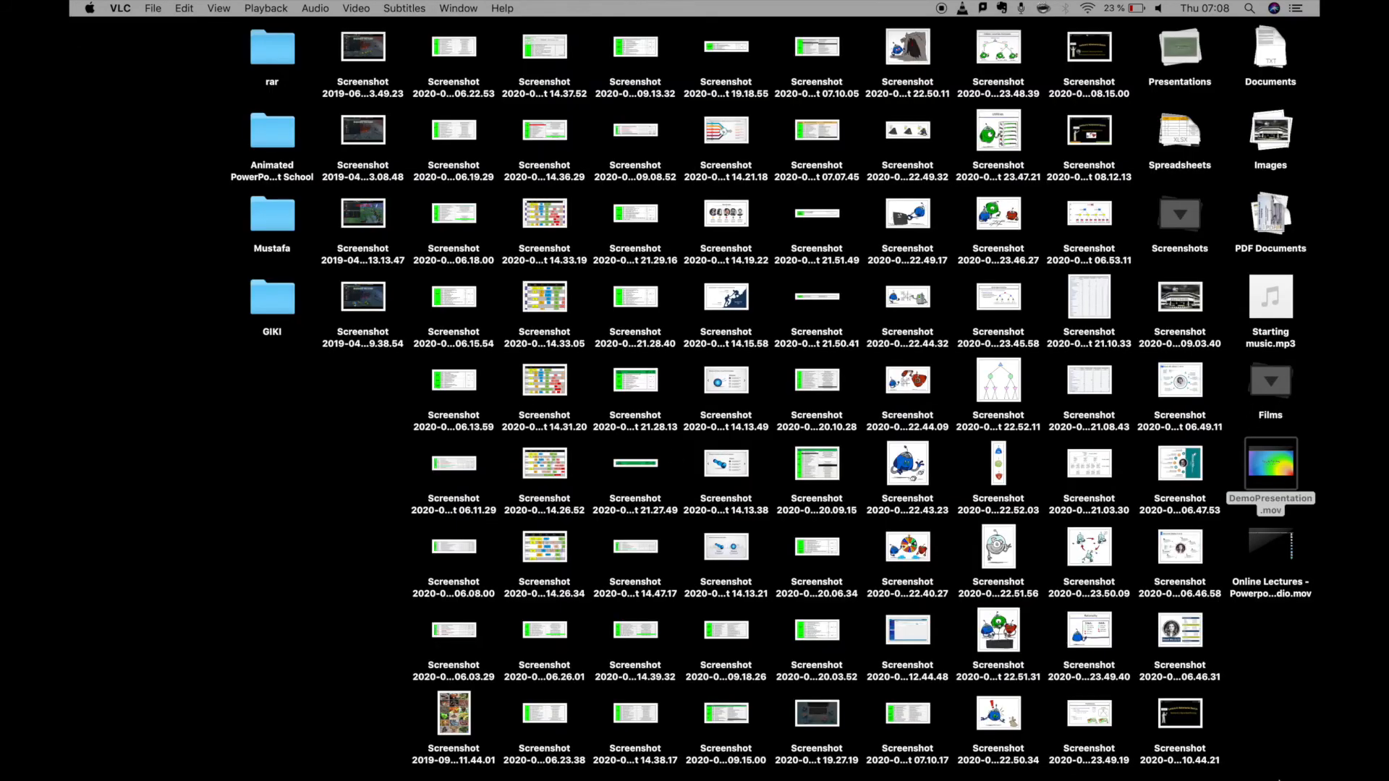
# - Switch back to Chrome and upload DemoPresentation.mov from the desktop to YouTube
pyautogui.moveTo(1264, 775)
pyautogui.click(1264, 766)
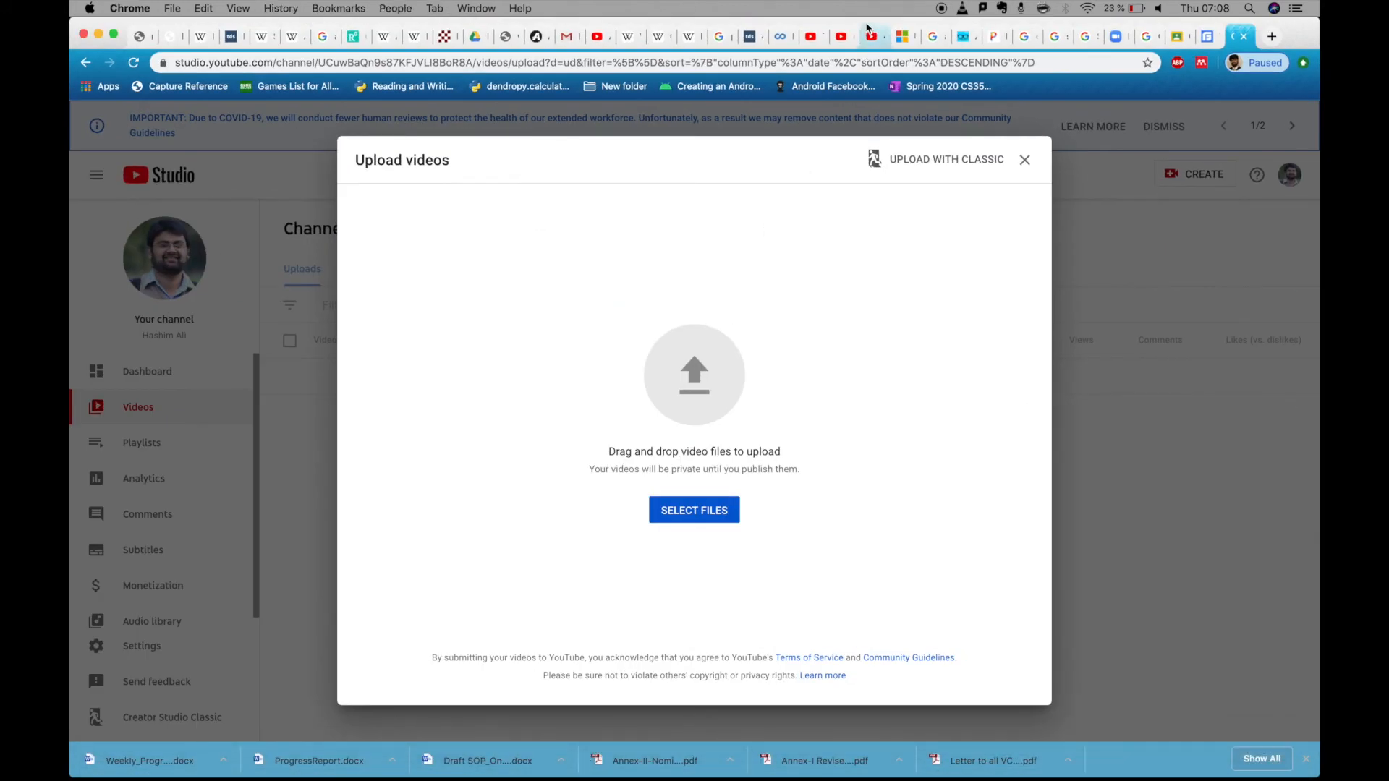
pyautogui.press('F11')
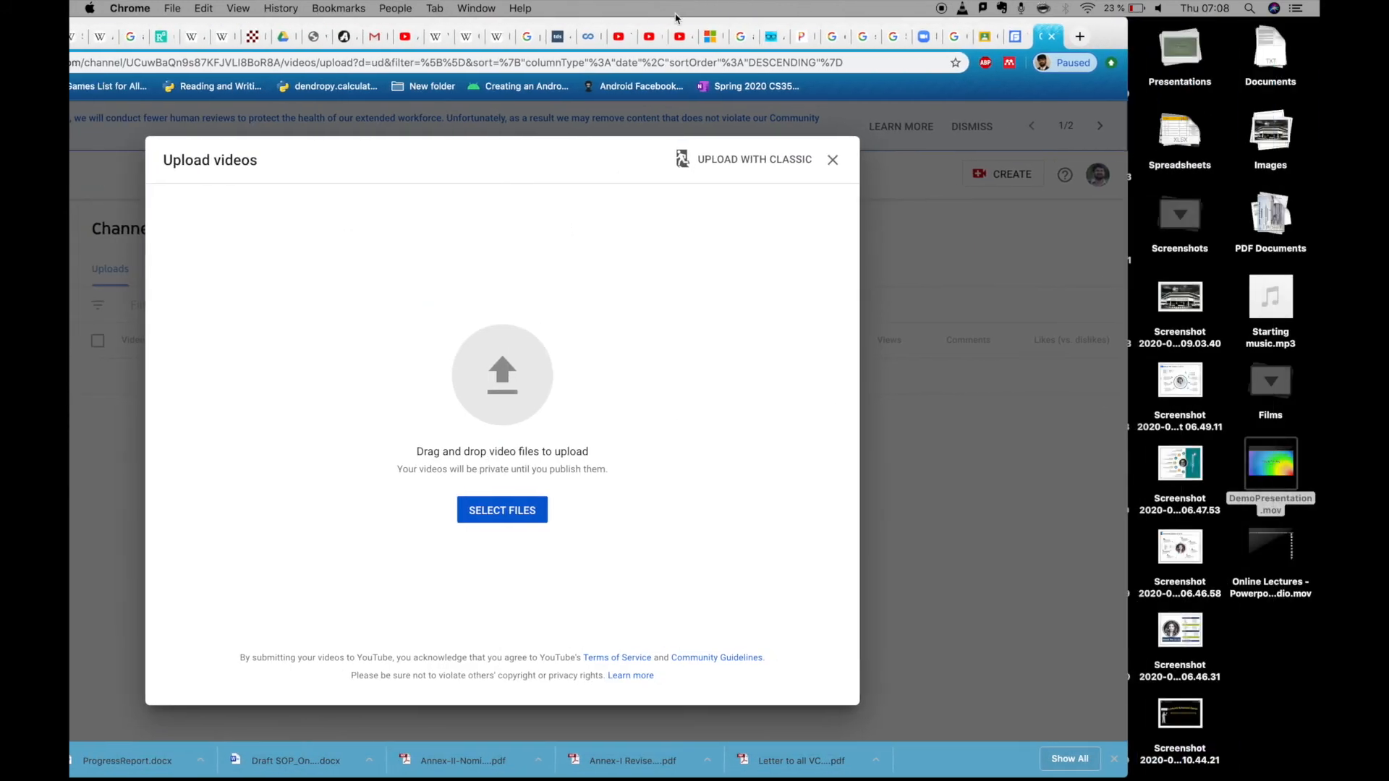
pyautogui.moveTo(1270, 466); pyautogui.dragTo(500, 371)
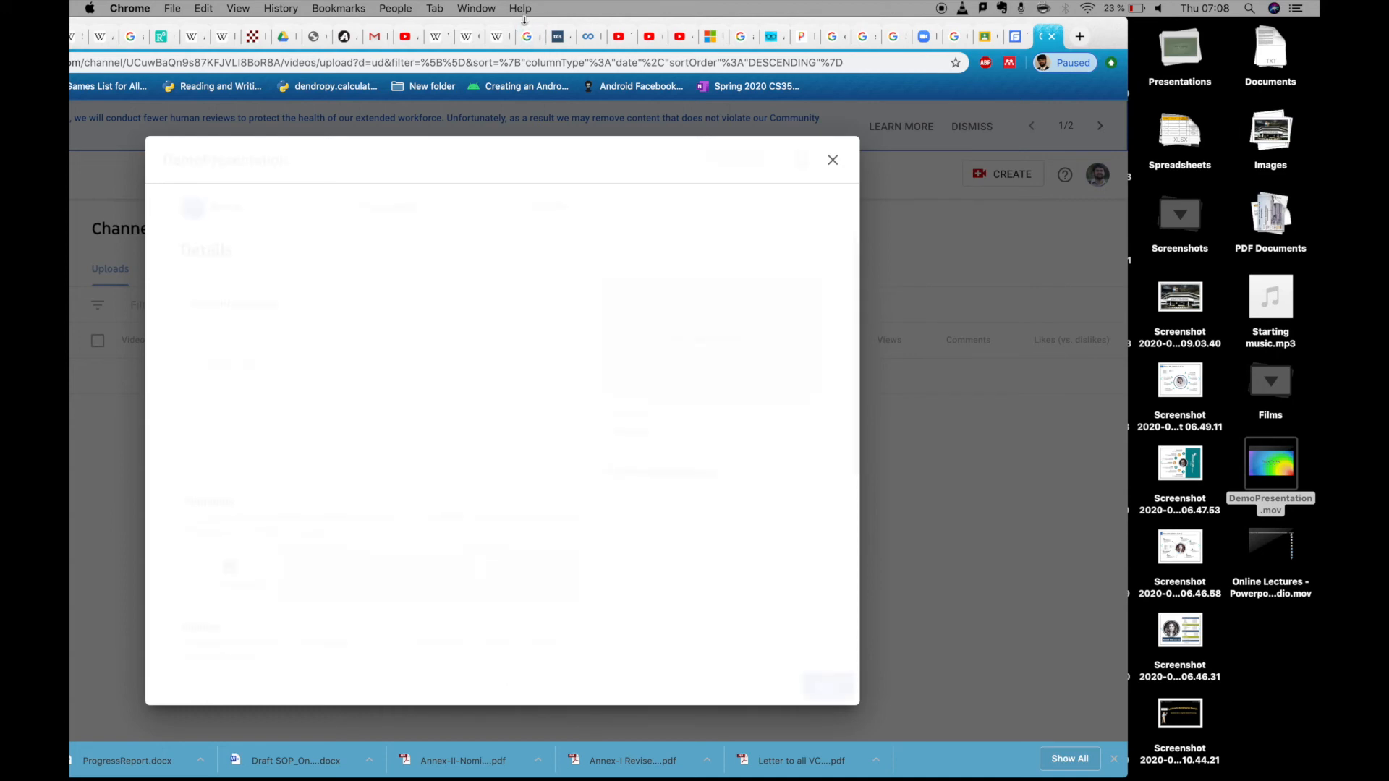
pyautogui.moveTo(530, 25); pyautogui.dragTo(718, 28)
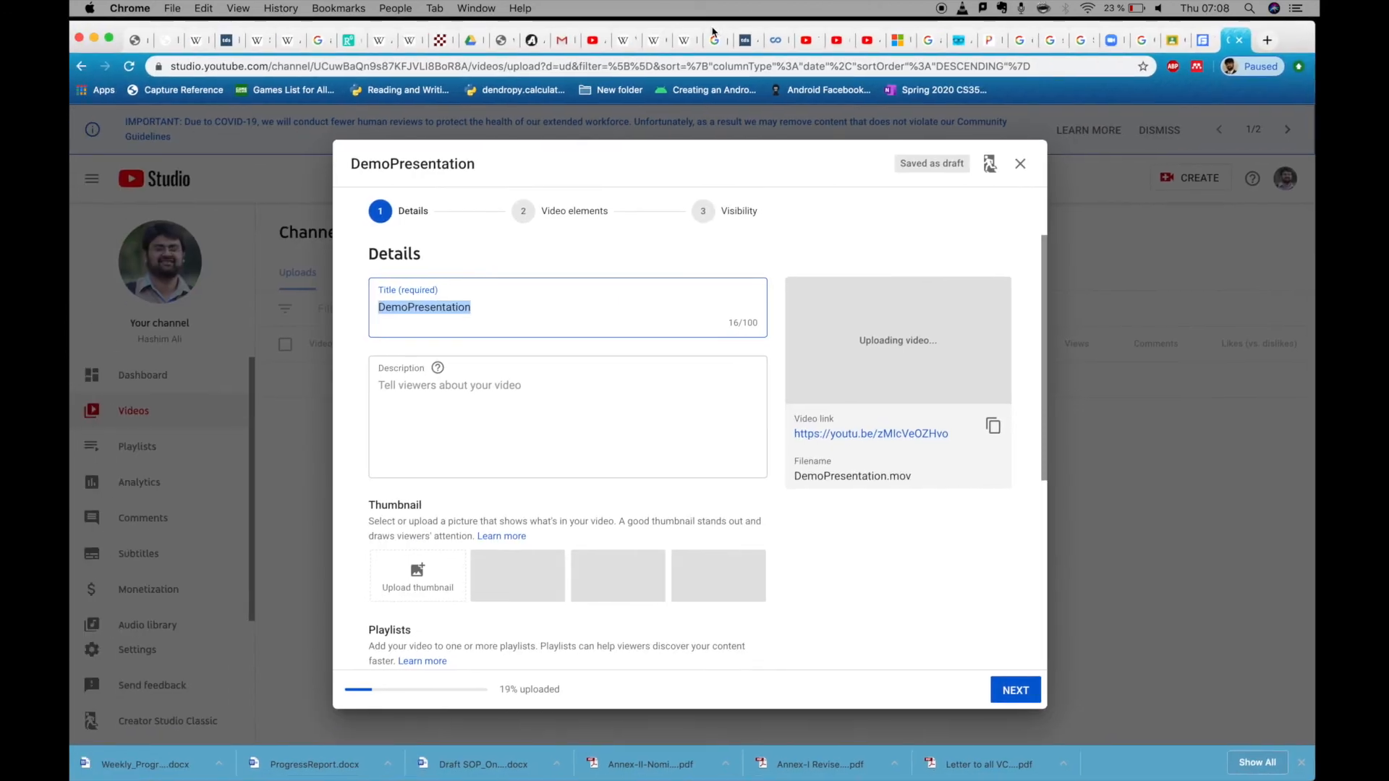
# - Set the video title to "Demo Presentation to GIK Institute Faculty"
pyautogui.click(405, 305)
pyautogui.write('Presentation')
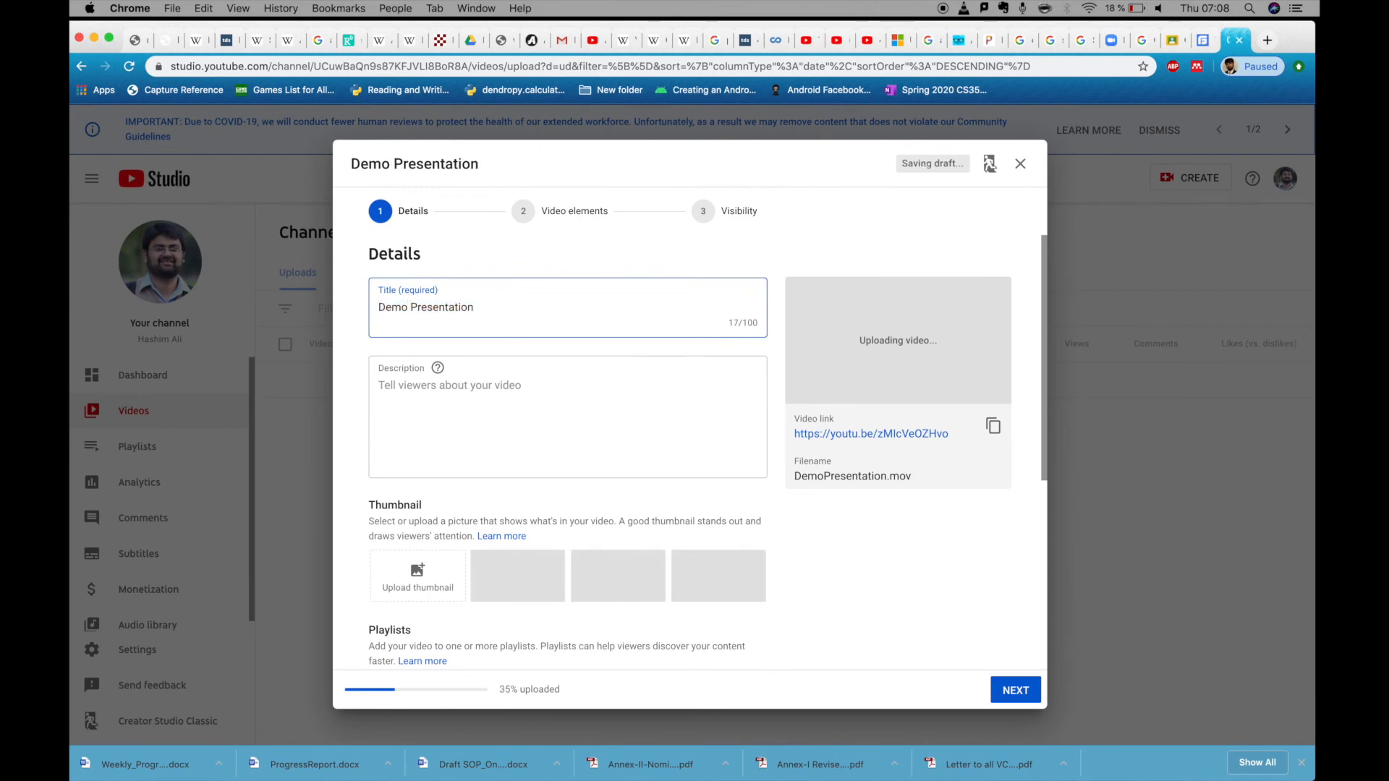
pyautogui.write(' to GIK In')
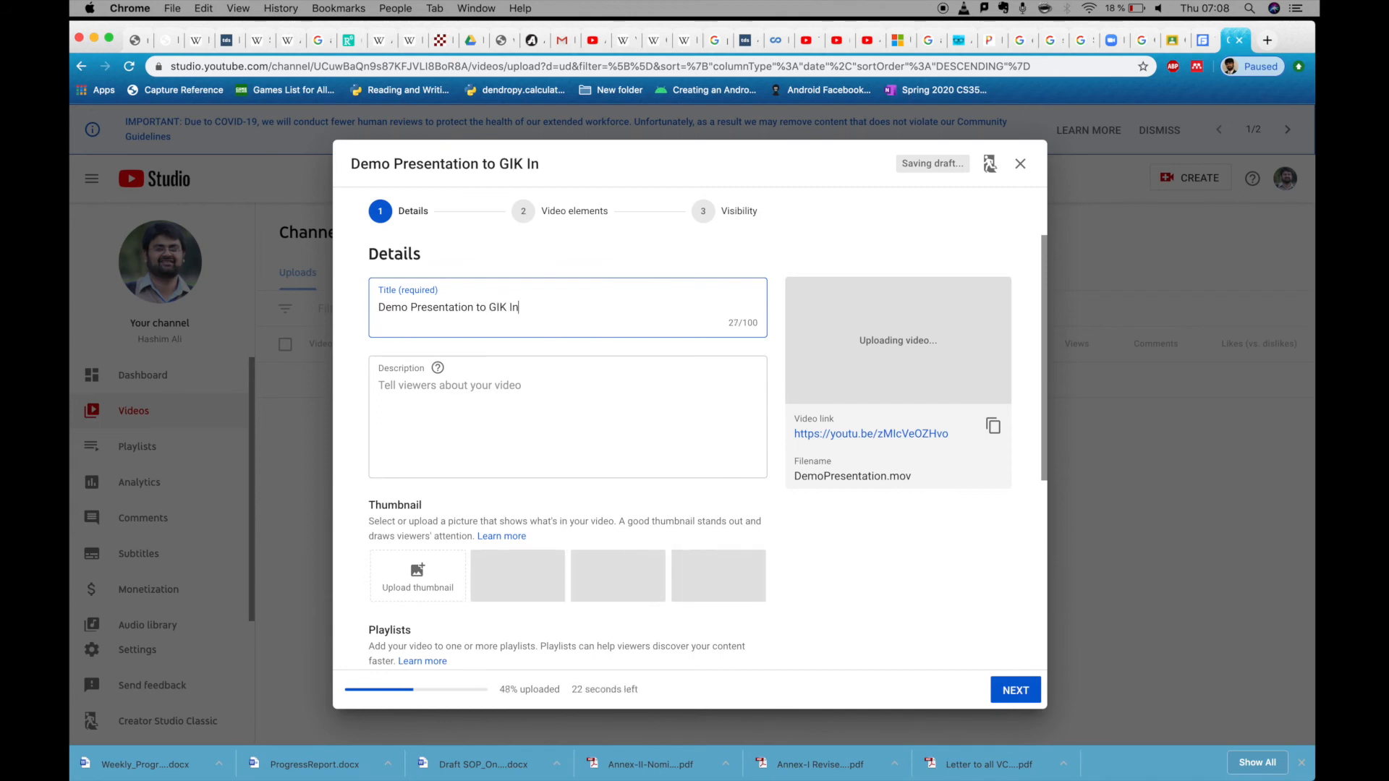
pyautogui.write('stitute Faculty')
# - Enter the video description "This is a short quick tutorial for using ppt to create a video and uploading on Youtube"
pyautogui.click(500, 415)
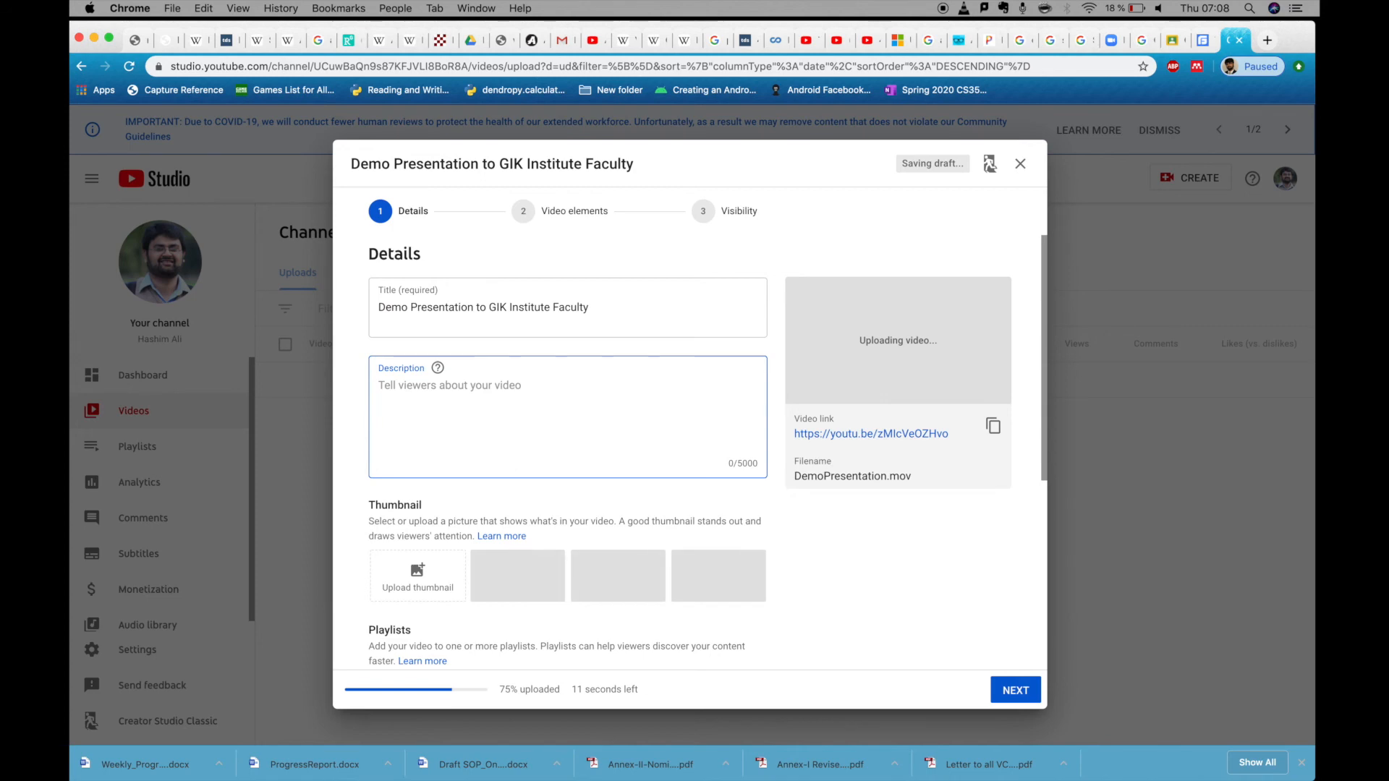
pyautogui.write('This is a short quick tutorial')
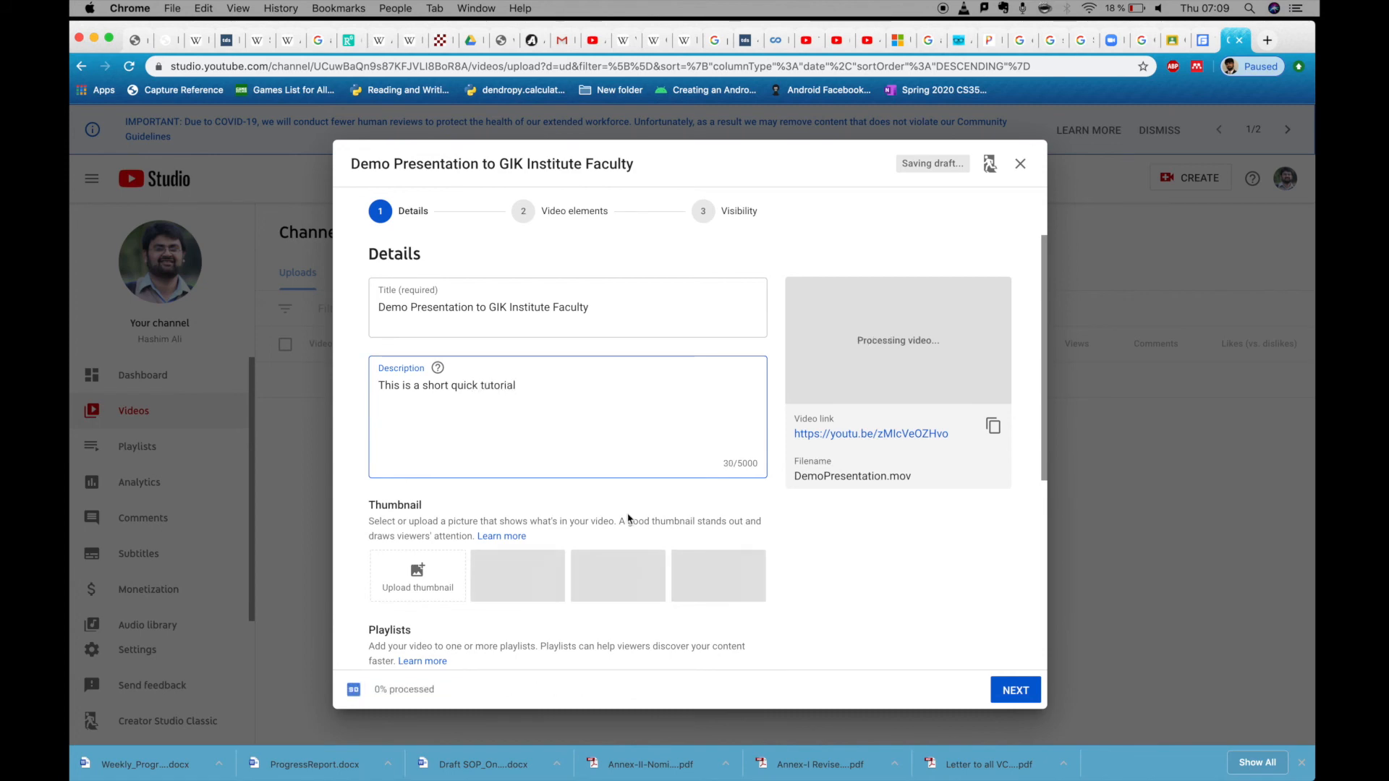
pyautogui.scroll(-1, 555, 480)
pyautogui.write('l for ')
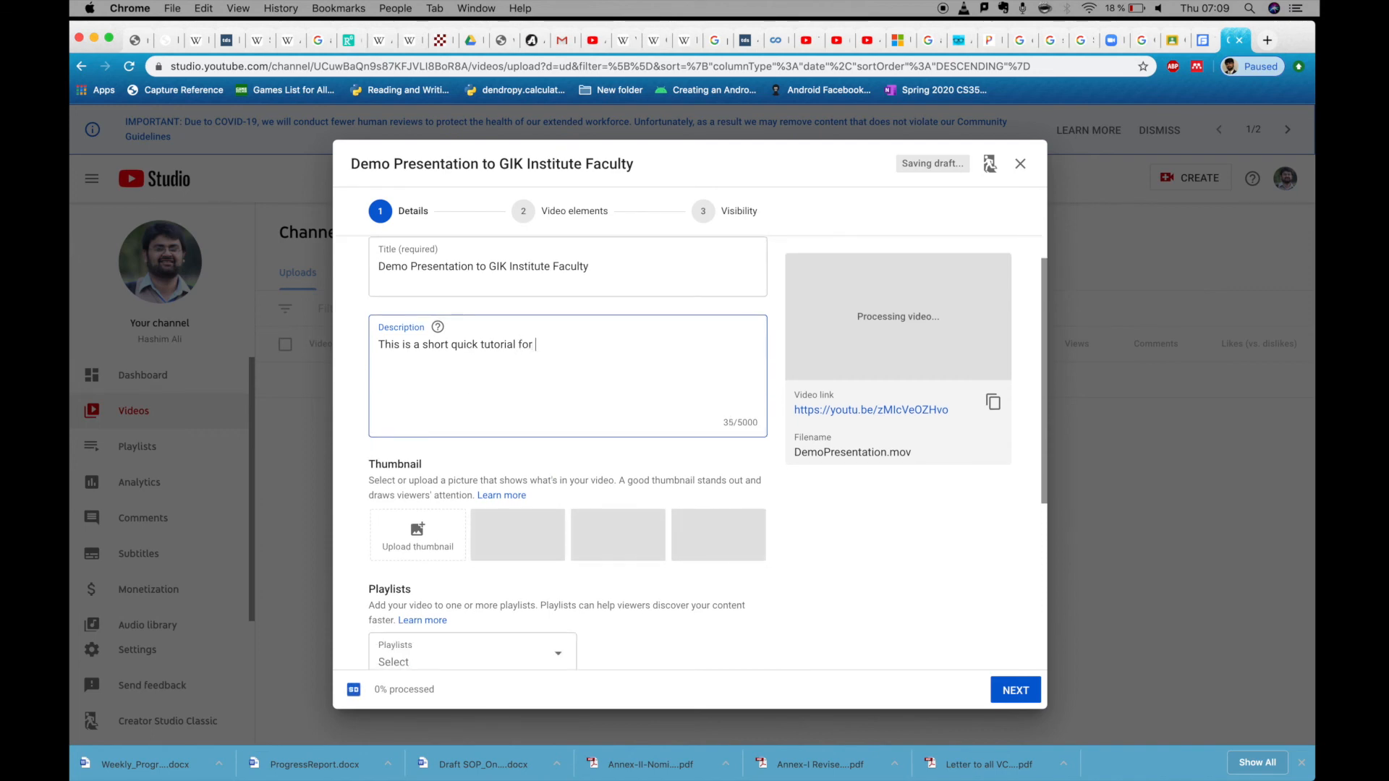
pyautogui.write('using ppt and uploading on Youtube')
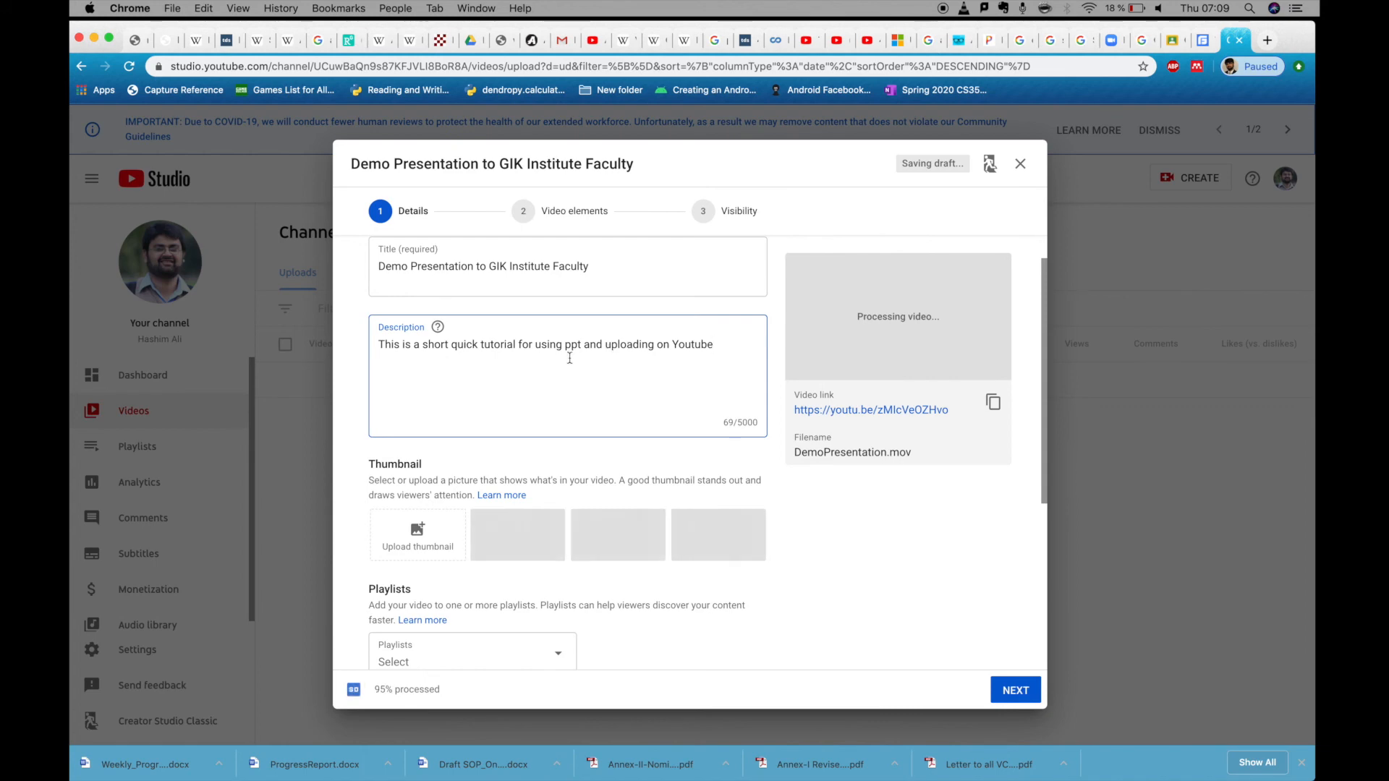
pyautogui.click(583, 346)
pyautogui.write('to create a video')
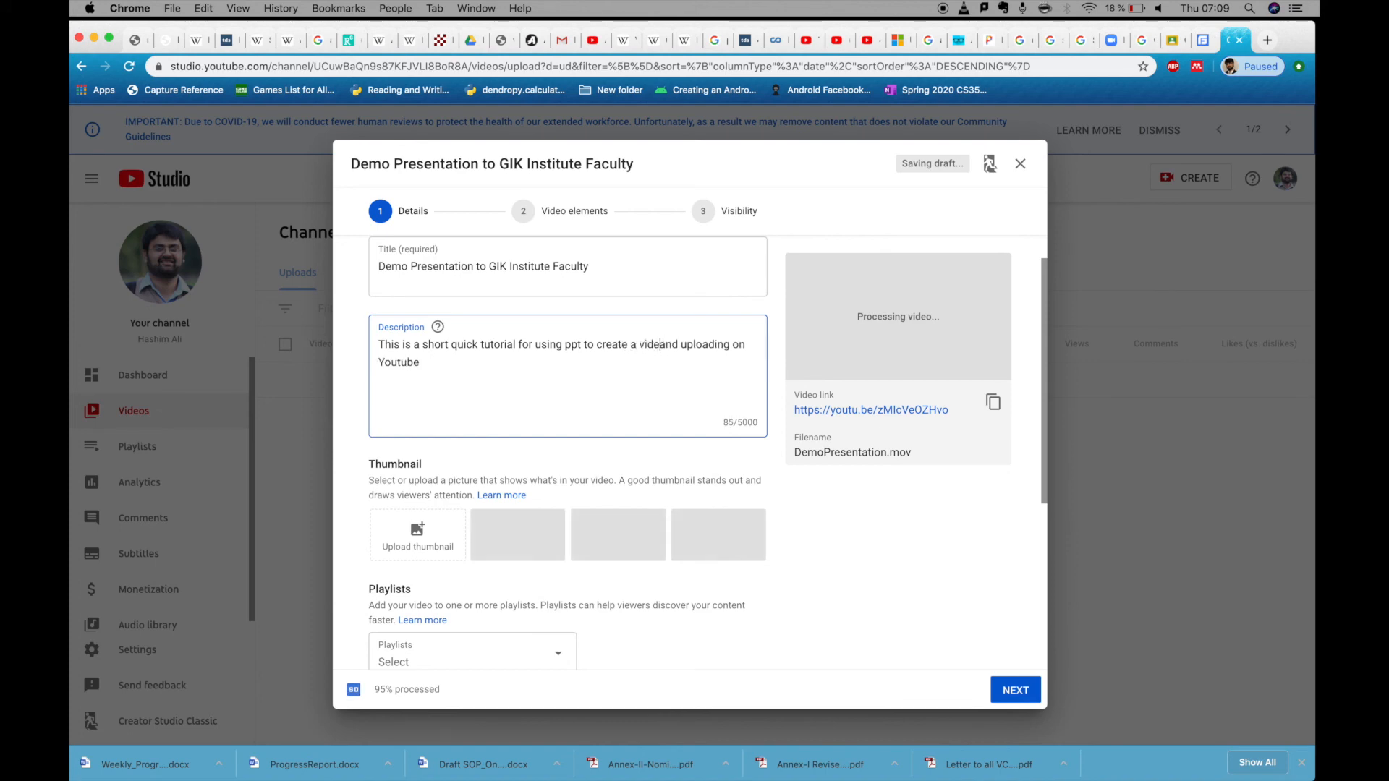
# - Amend the description to read "create a video and then uploading on Youtube" and mark the video as not made for kids
pyautogui.click(693, 345)
pyautogui.write('then')
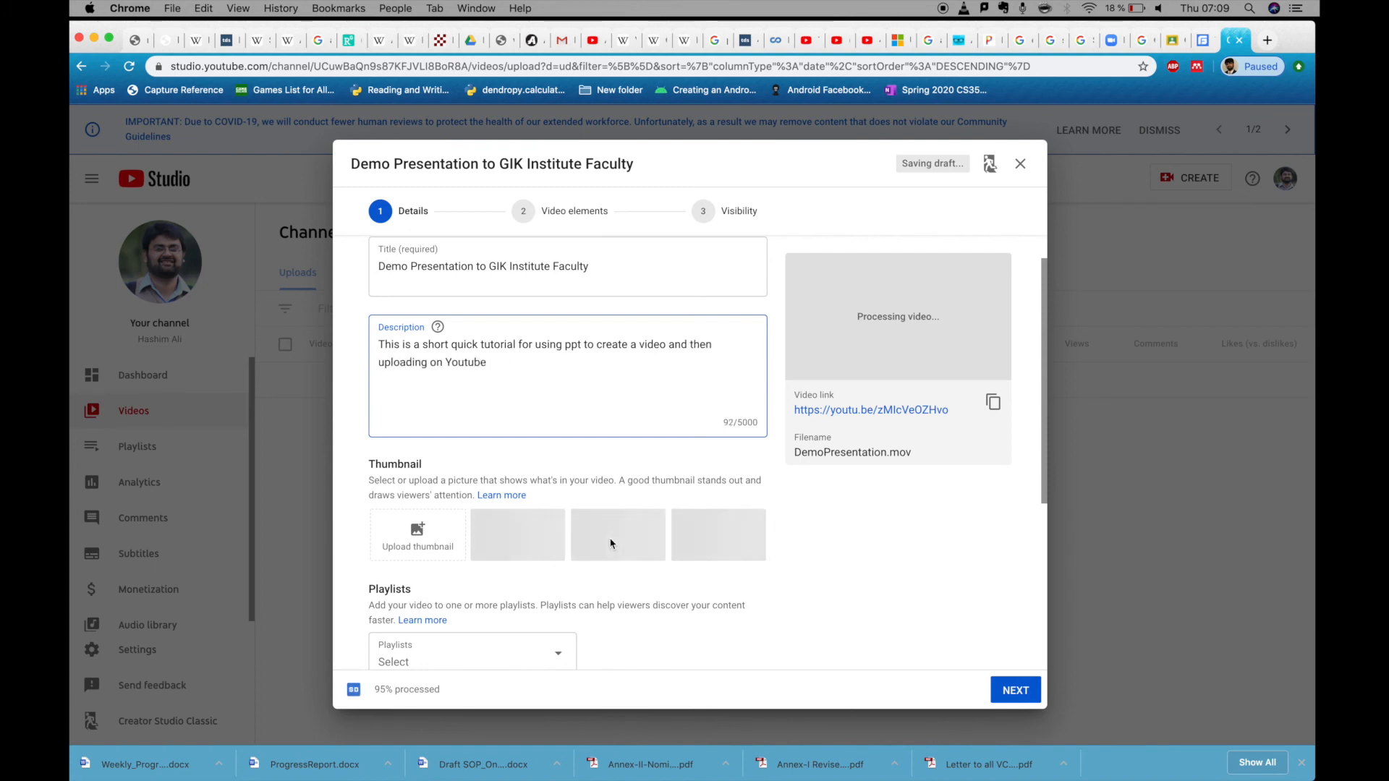
pyautogui.scroll(-4, 609, 544)
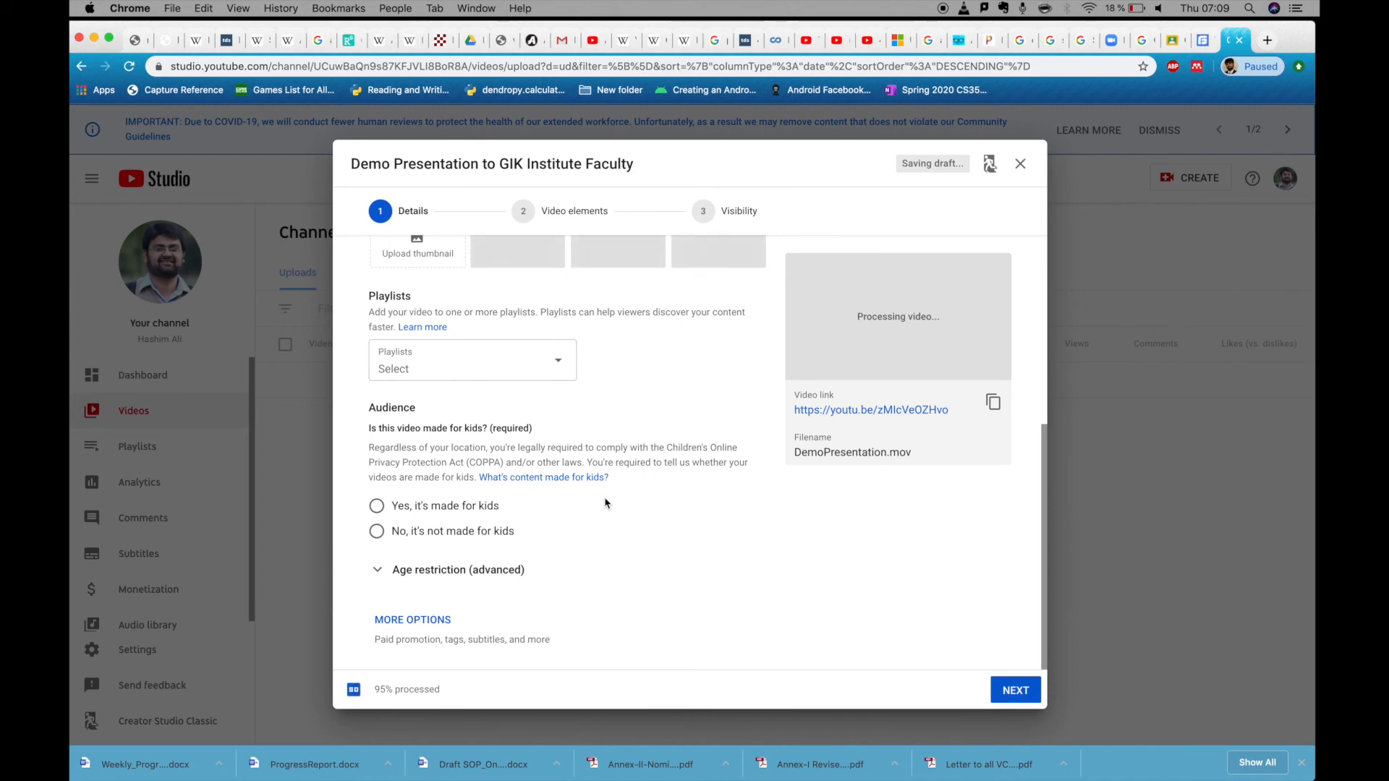
pyautogui.click(402, 534)
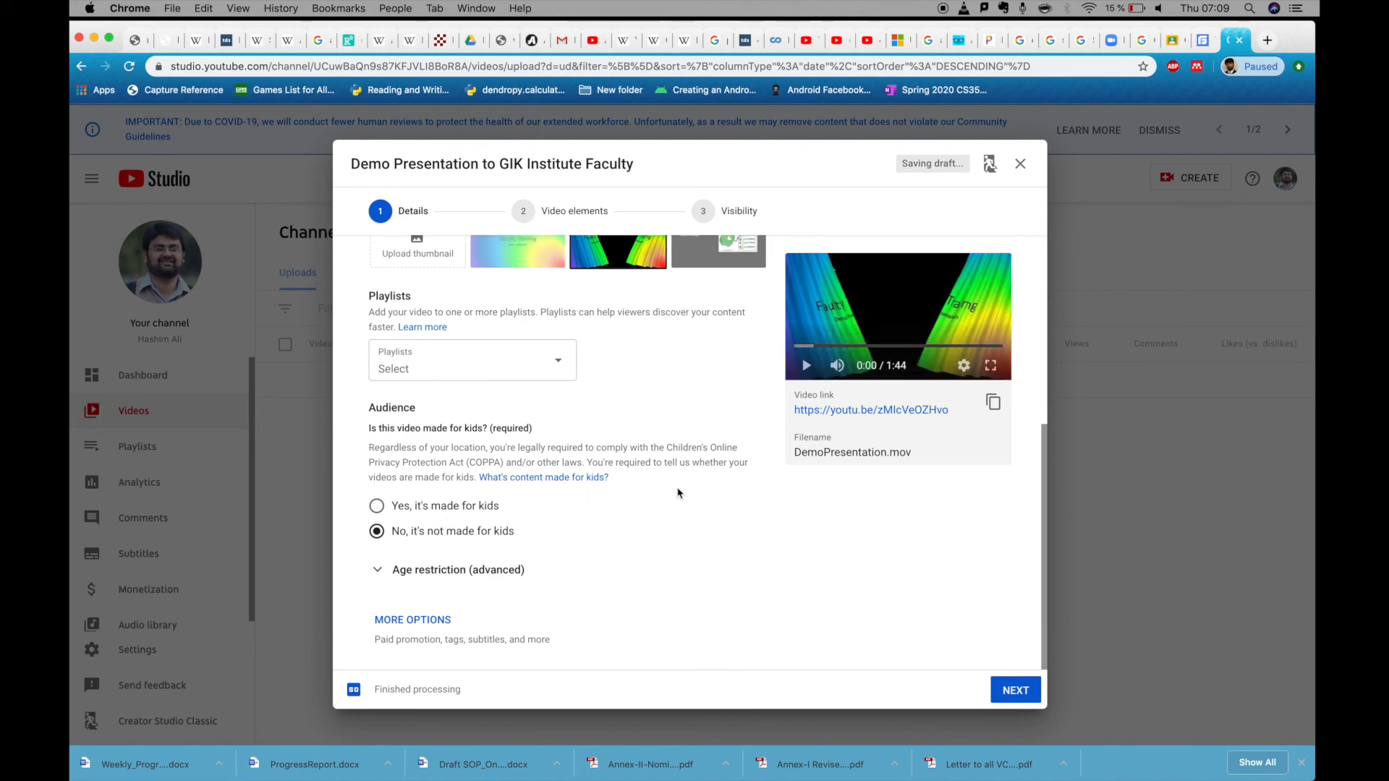
# - Proceed from the video details to the visibility settings without adding an end screen or cards
pyautogui.scroll(2, 678, 494)
pyautogui.scroll(-2, 677, 493)
pyautogui.click(1004, 692)
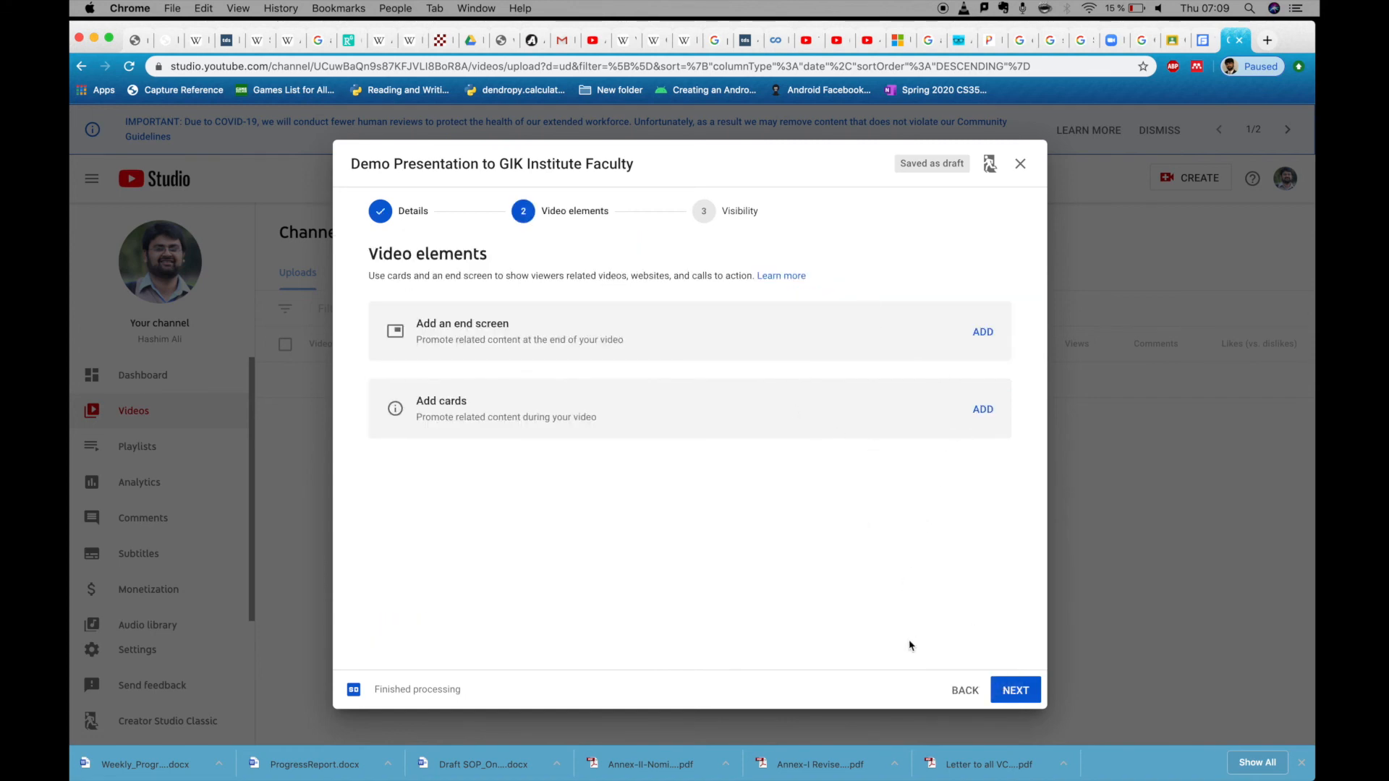
pyautogui.click(1003, 693)
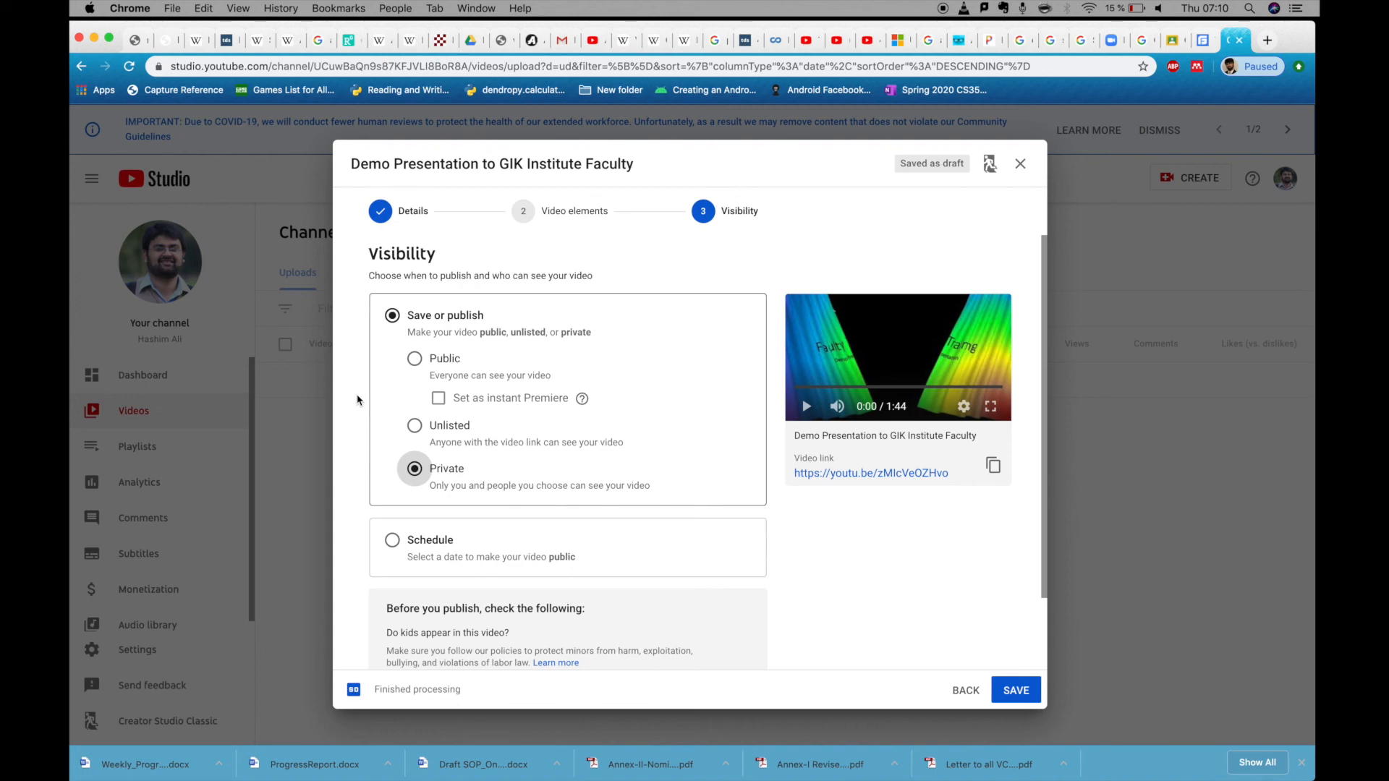
# - Publish the video as Public with the instant Premiere option, and close the publishing confirmation
pyautogui.click(417, 427)
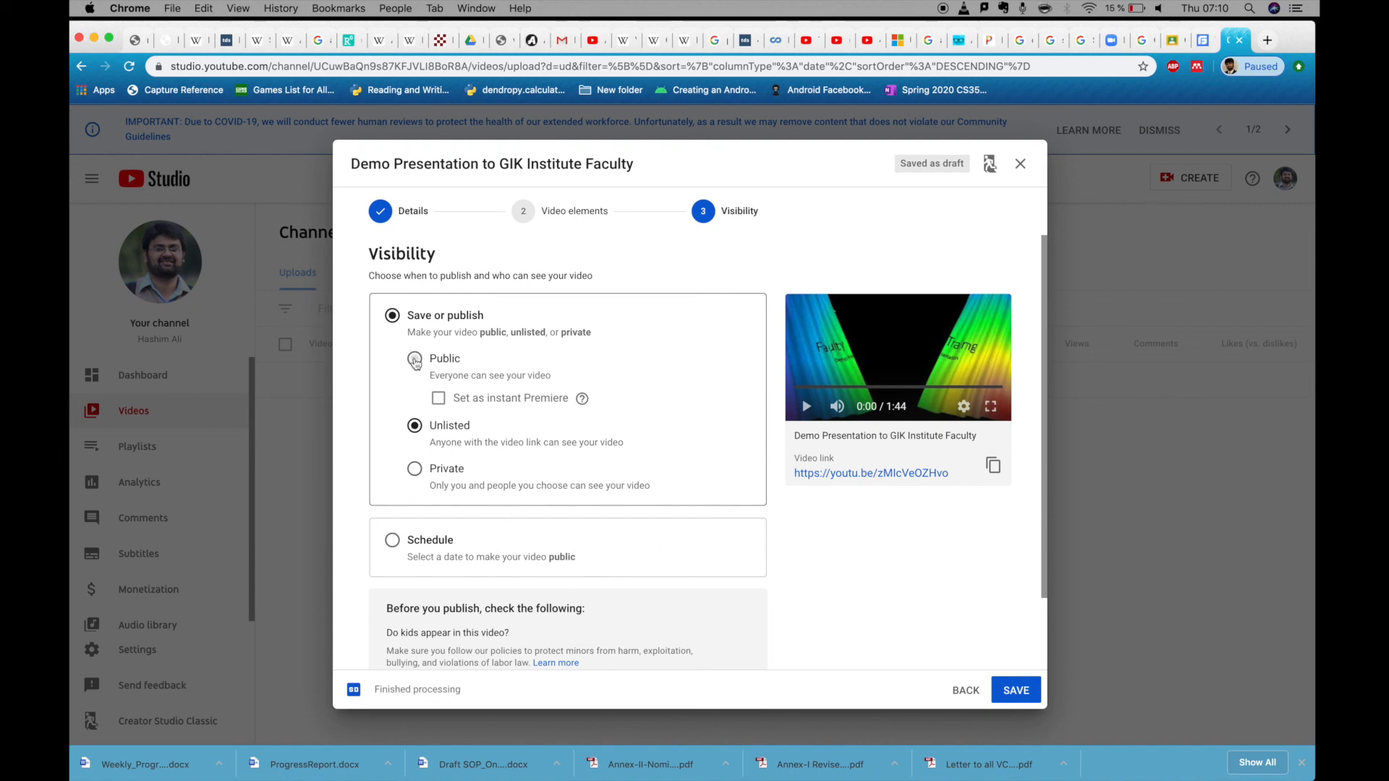
pyautogui.click(427, 375)
pyautogui.click(439, 400)
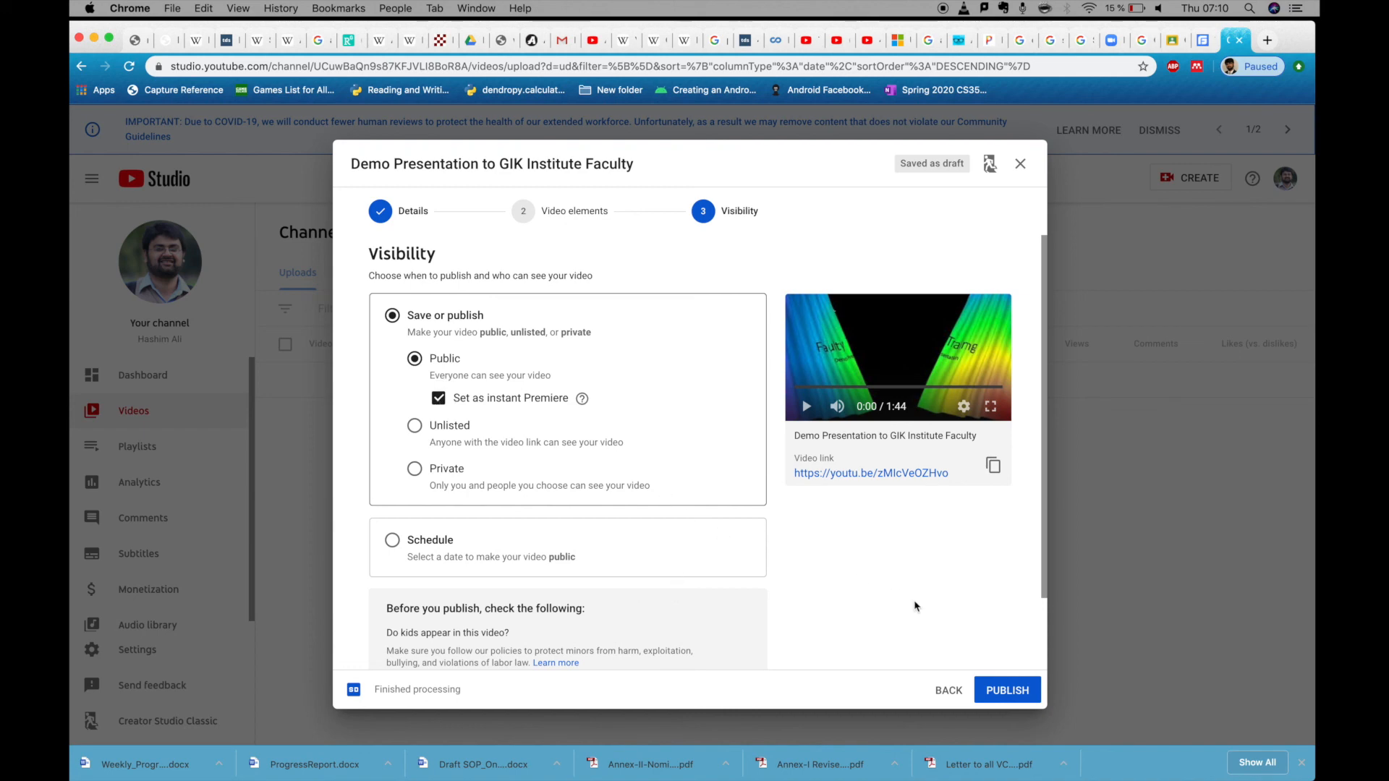
pyautogui.click(1021, 691)
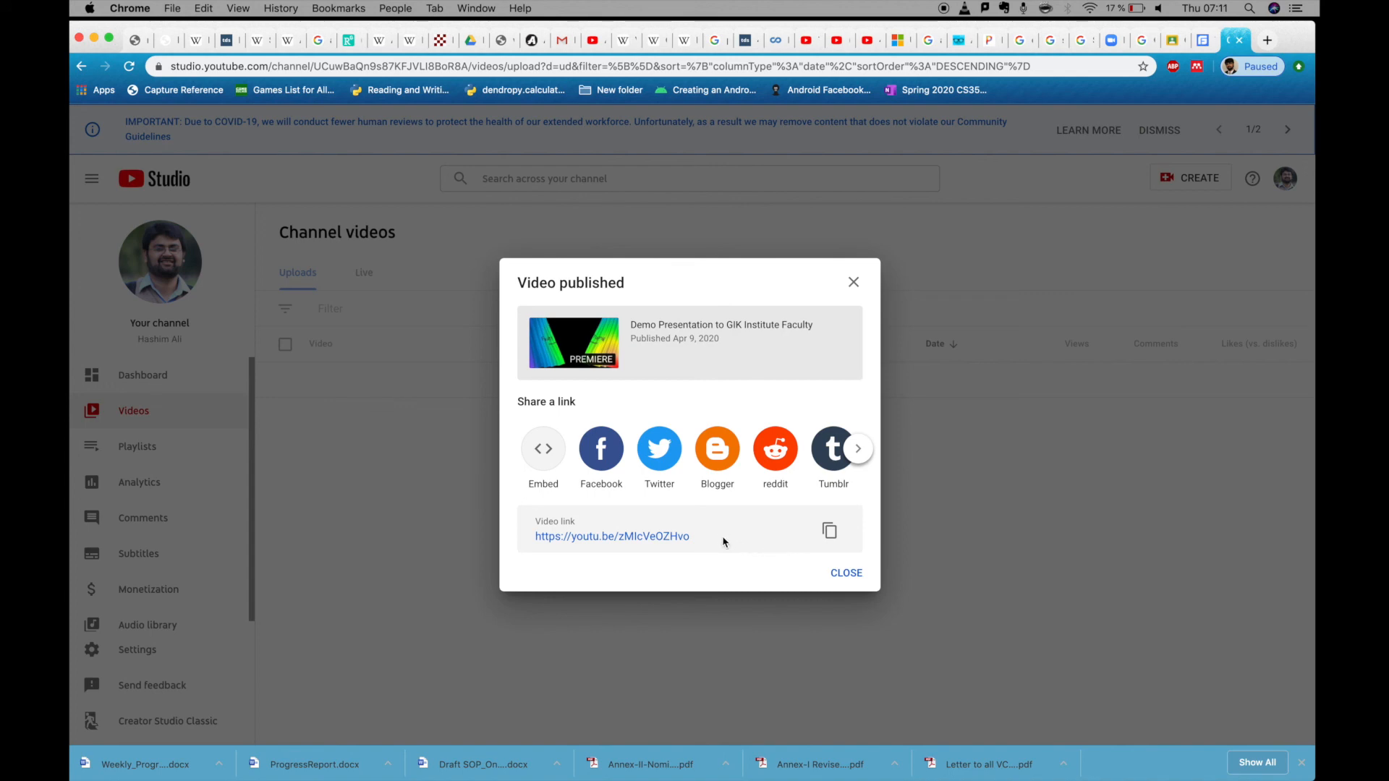
pyautogui.click(844, 575)
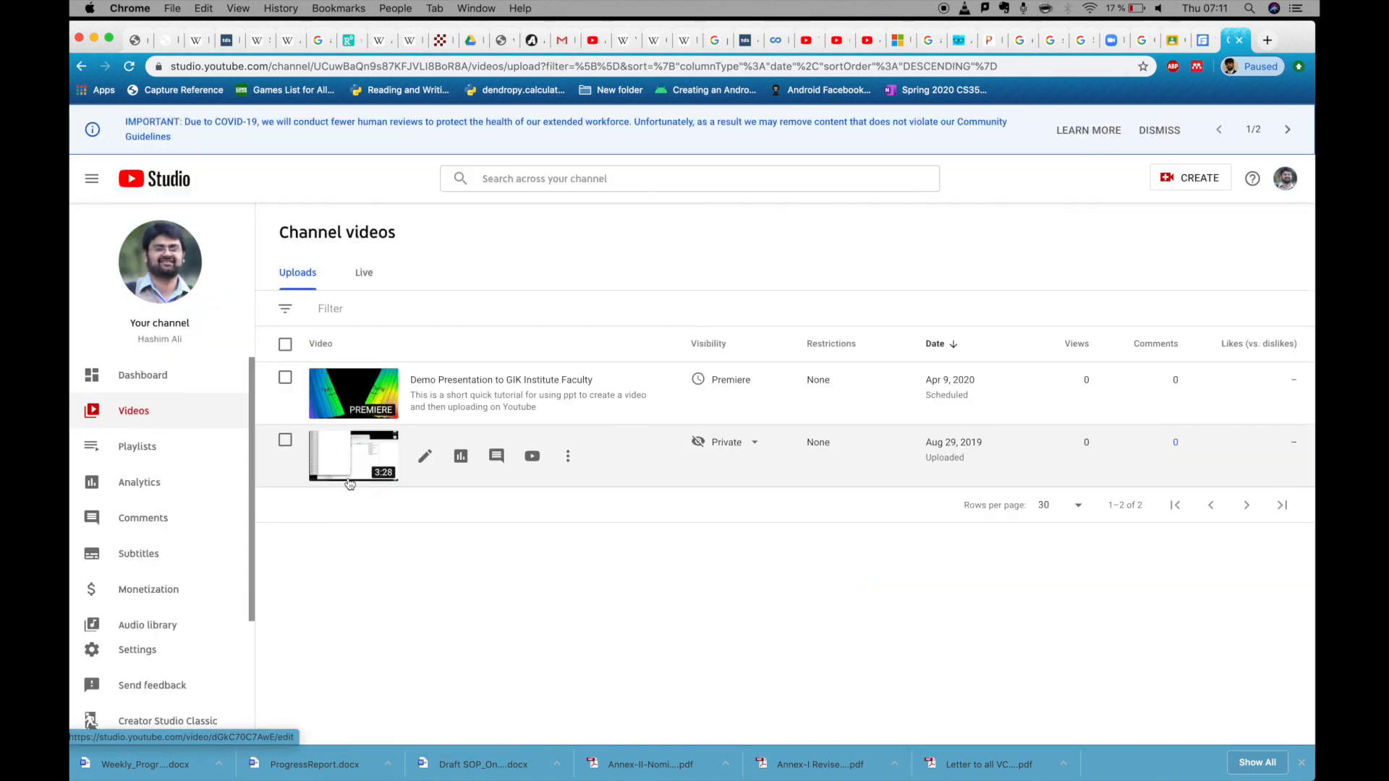
# - Open the Demo Presentation video's YouTube watch page from its details and dismiss the chat moderation notice
pyautogui.click(365, 397)
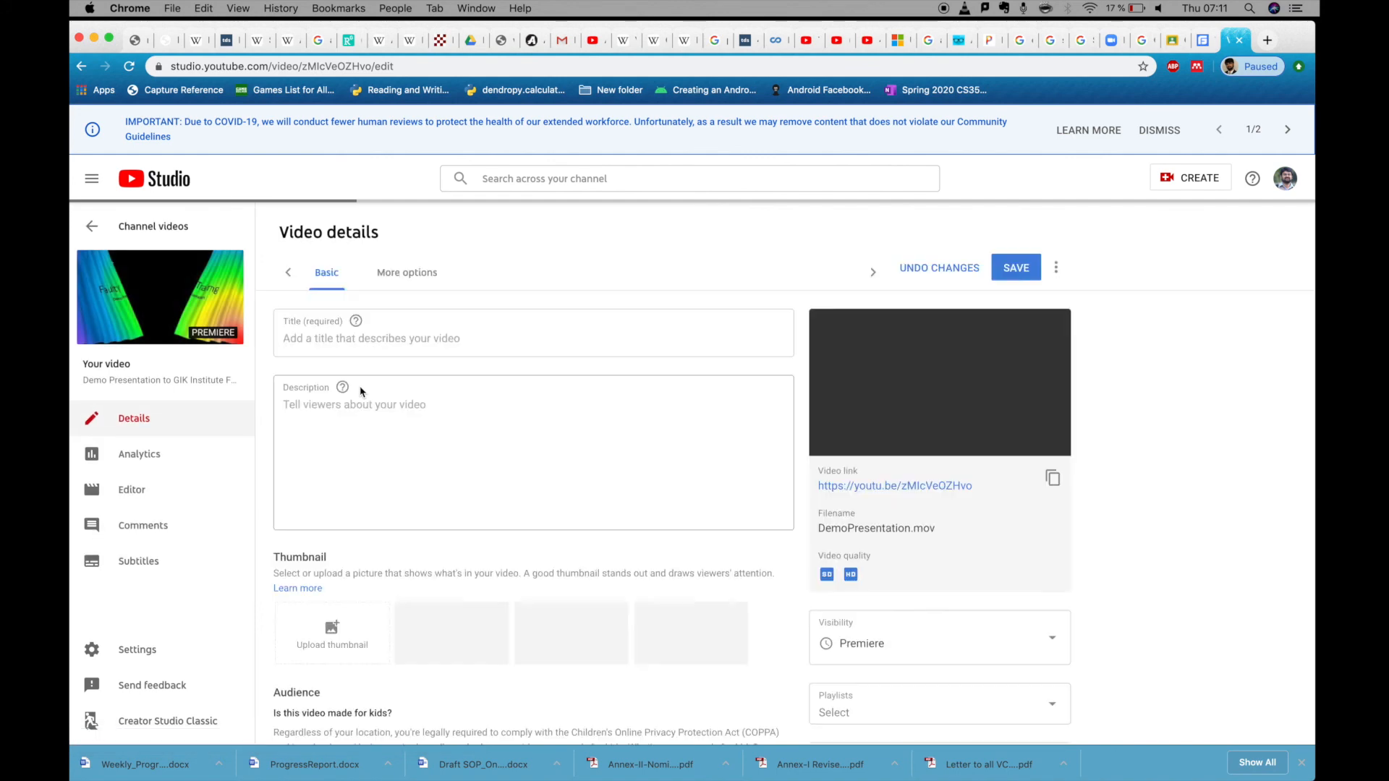
pyautogui.click(140, 293)
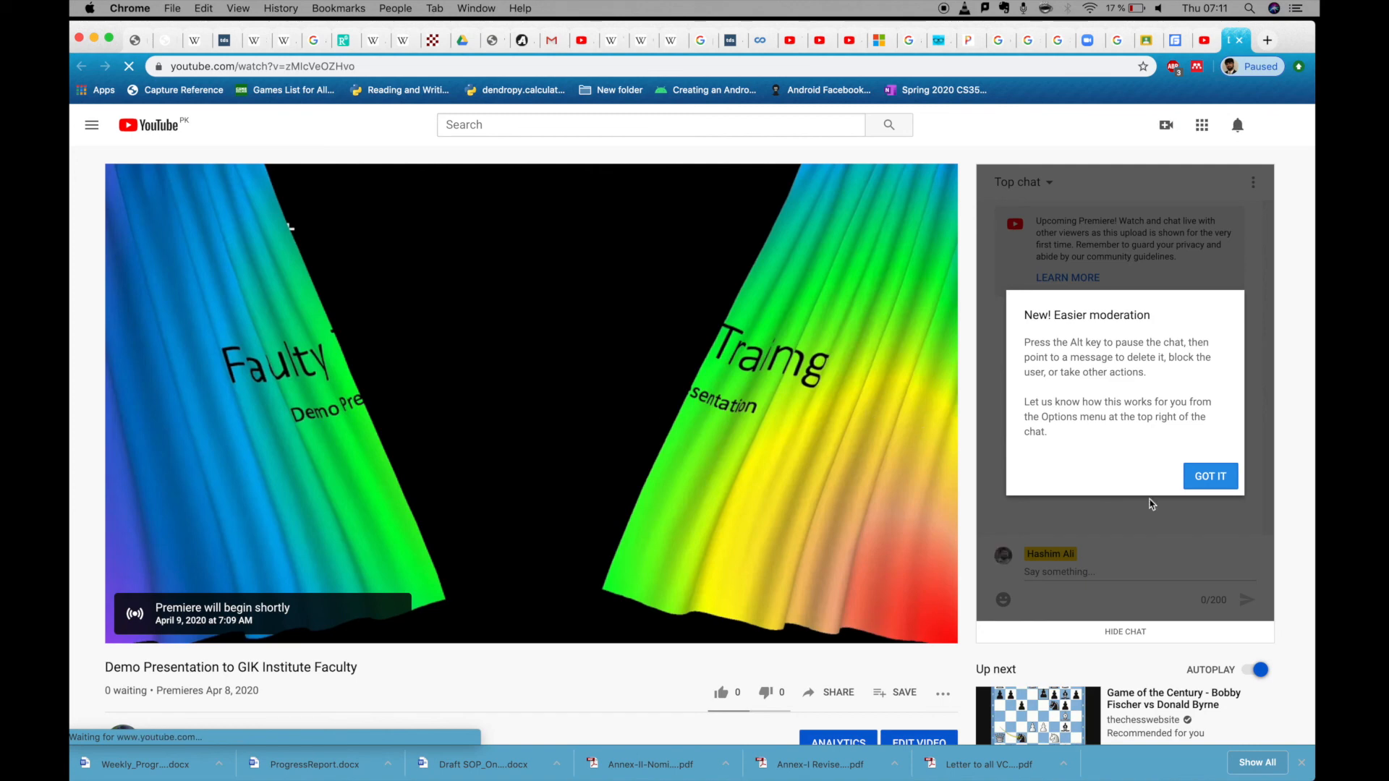
pyautogui.click(1204, 478)
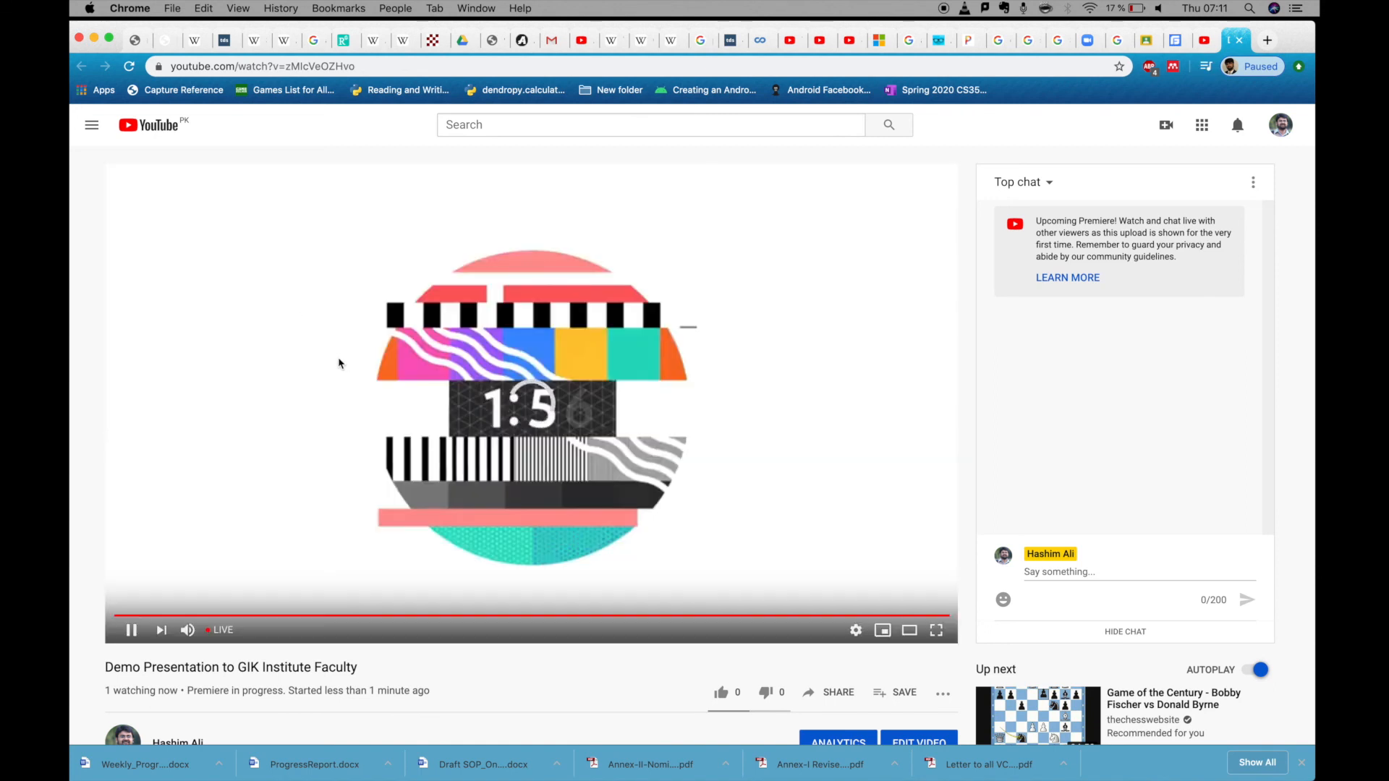
# - Minimize the browser window and collapse the Films stack on the desktop
pyautogui.click(94, 39)
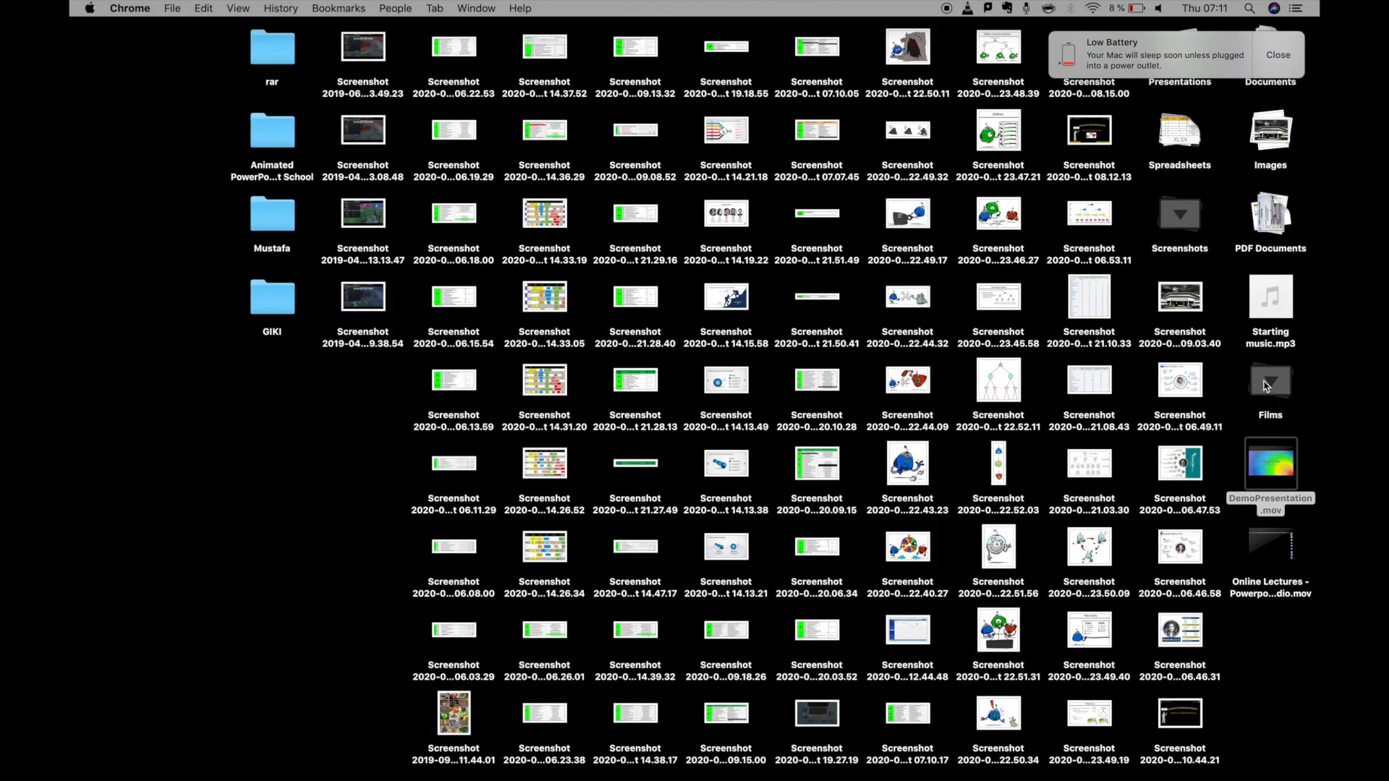
pyautogui.click(1267, 383)
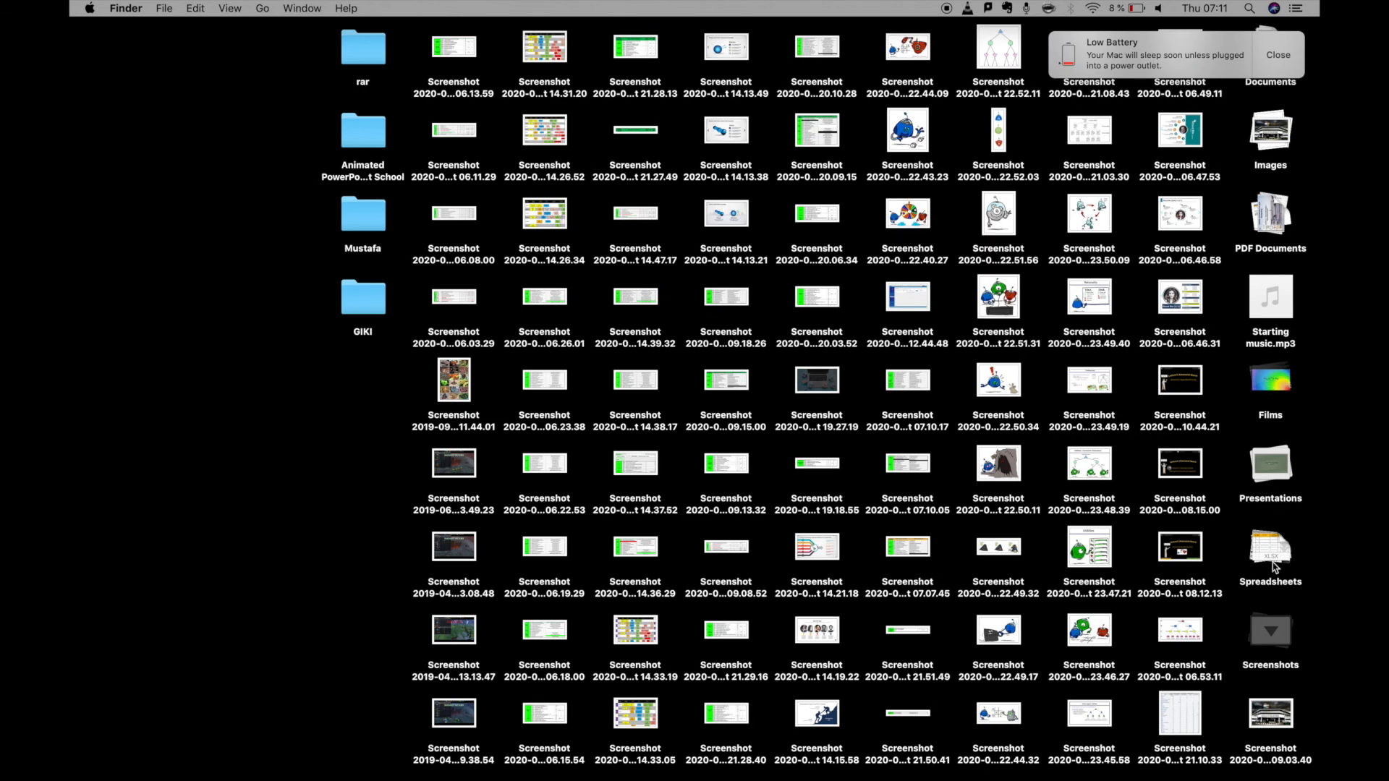
pyautogui.moveTo(1054, 772)
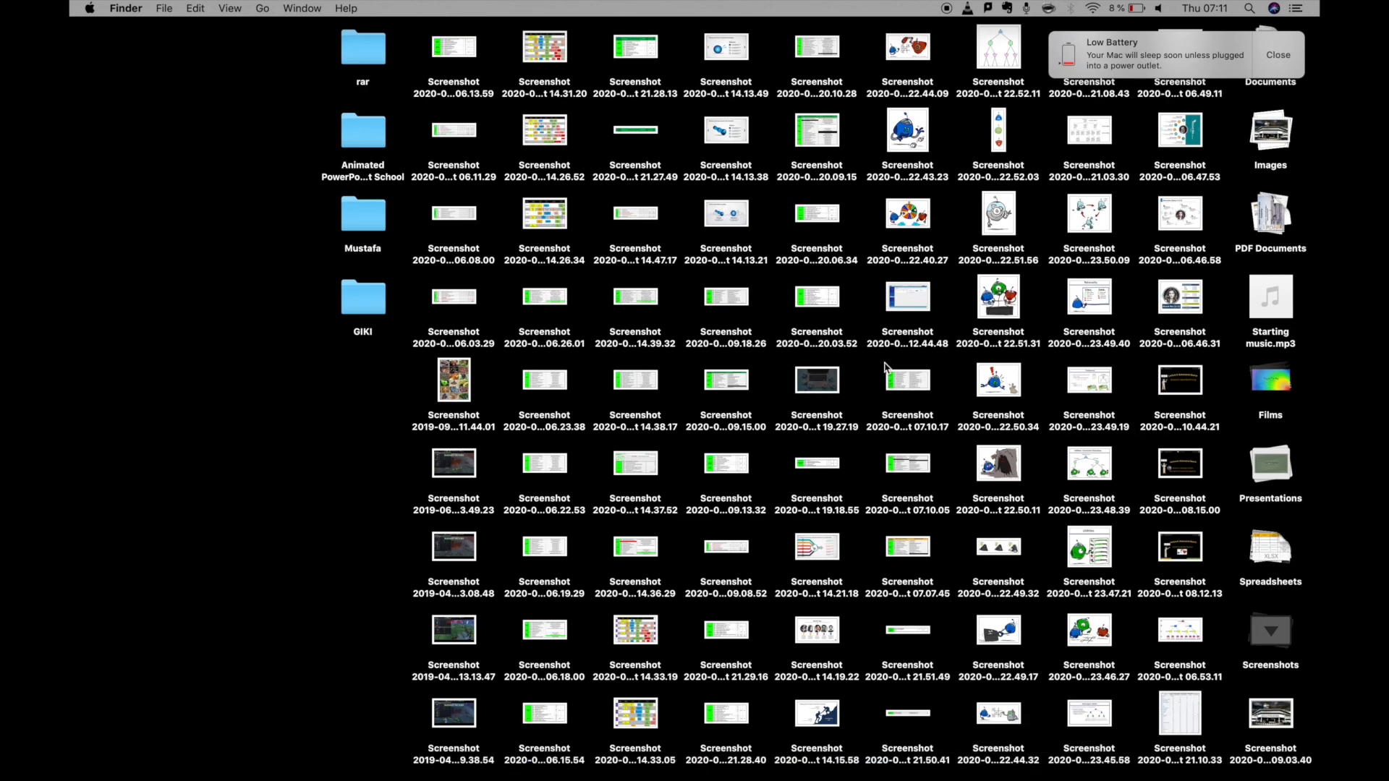